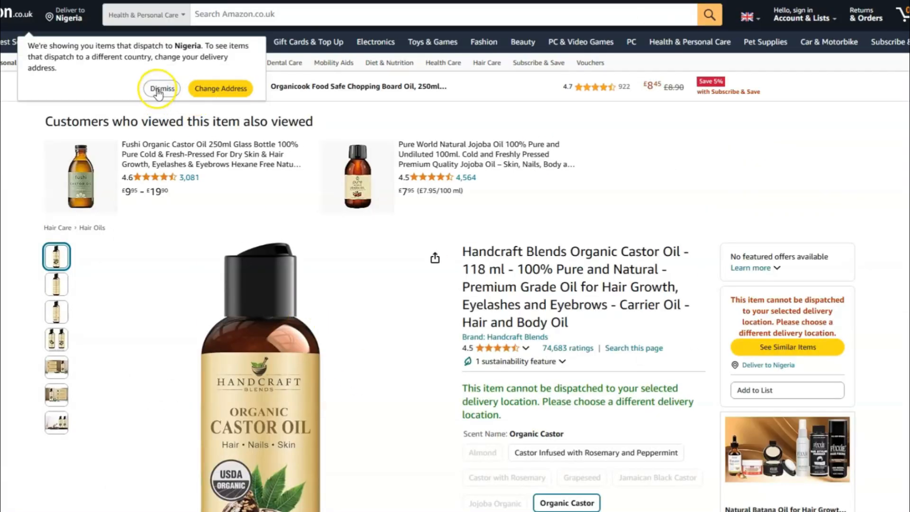
# - Dismiss the delivery-location notice and copy the ASIN B0B69KQCGM from the castor oil's additional information
pyautogui.click(160, 89)
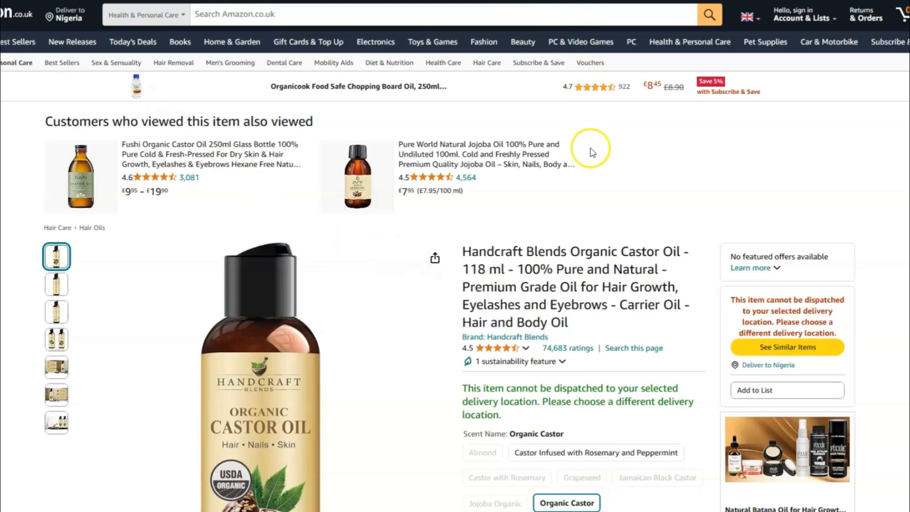
pyautogui.scroll(-4, 592, 153)
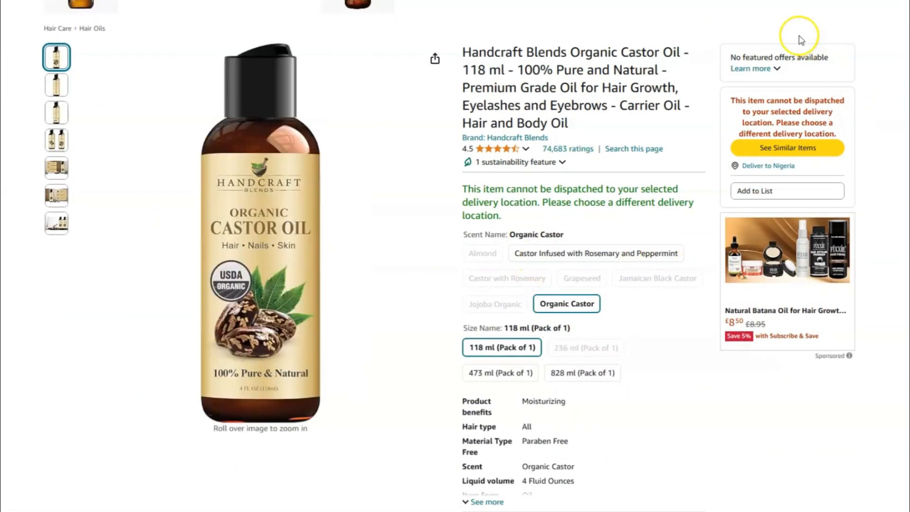
pyautogui.scroll(-13, 807, 381)
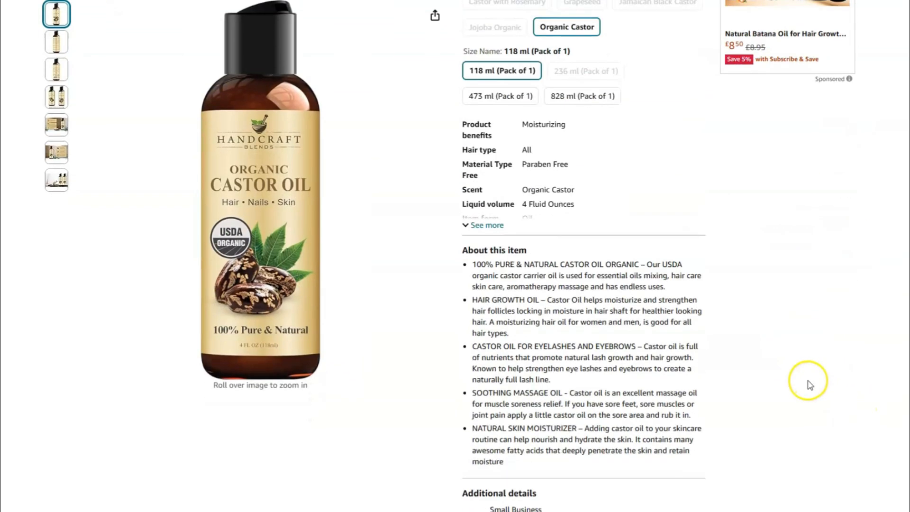
pyautogui.scroll(-8, 807, 378)
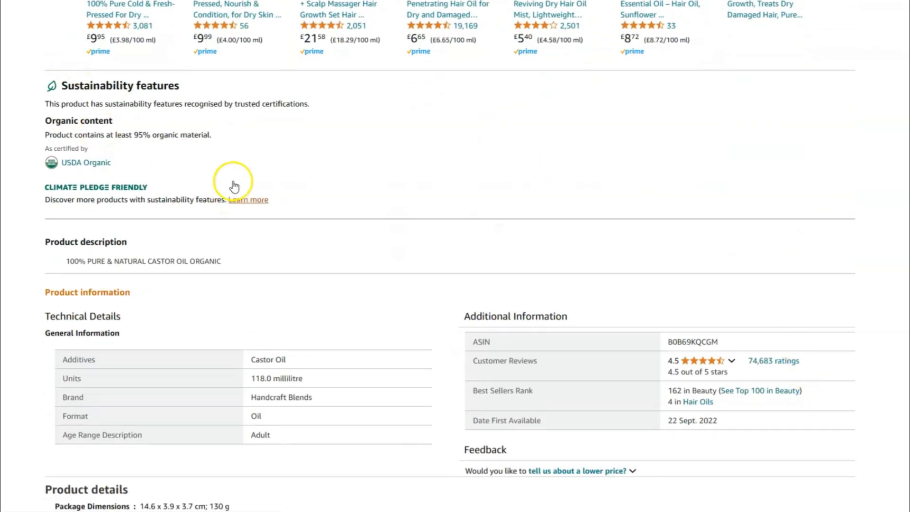
pyautogui.scroll(-1, 230, 146)
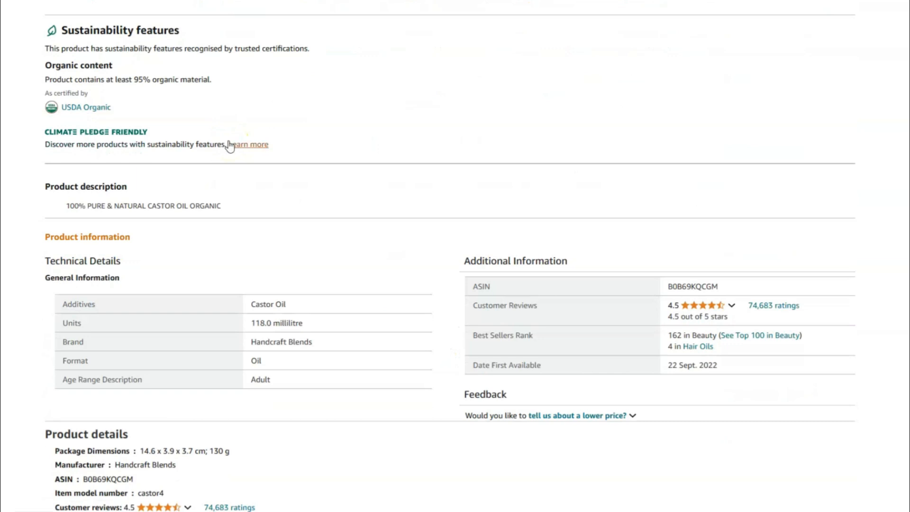
pyautogui.doubleClick(698, 285)
pyautogui.hotkey('ctrl', 'c')
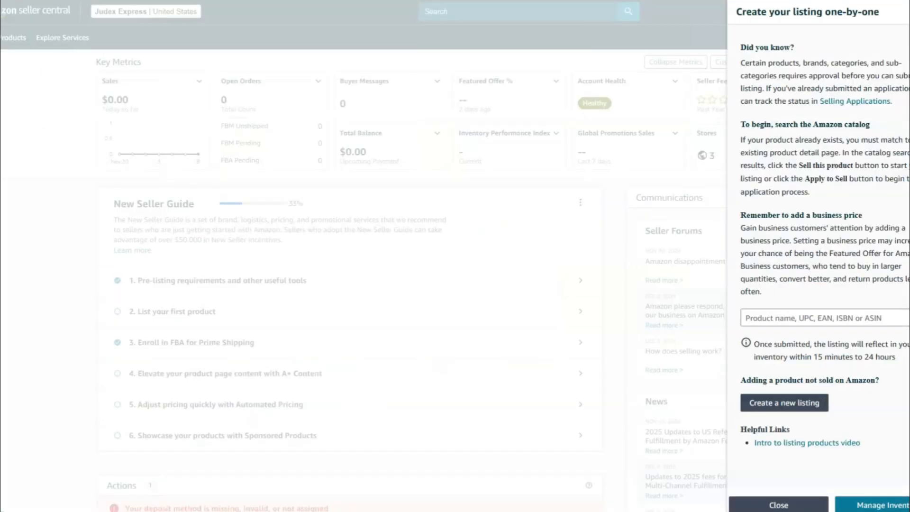
# - Search the Seller Central catalog for the ASIN B0B69KQCGM to create a one-by-one listing
pyautogui.click(792, 312)
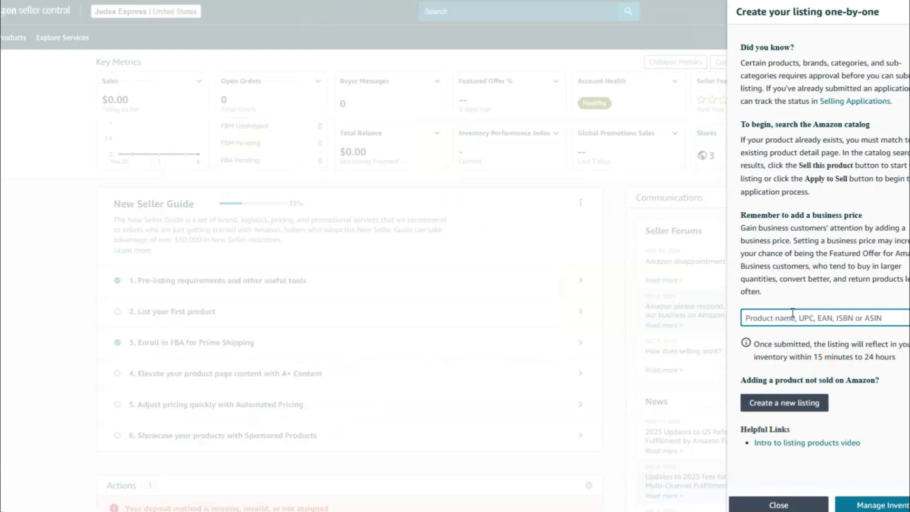
pyautogui.hotkey('ctrl', 'v')
pyautogui.click(853, 316)
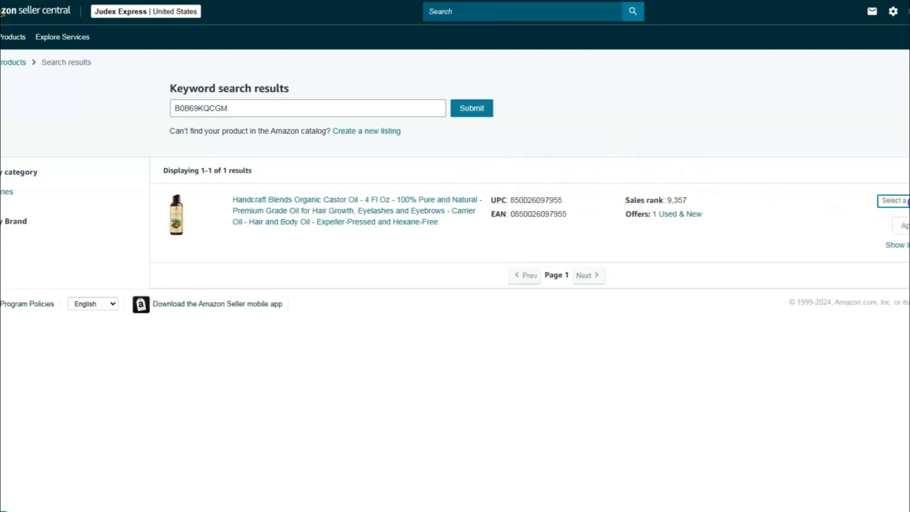
# - Set the castor oil's condition to New, then view and collapse its listing limitations
pyautogui.click(907, 201)
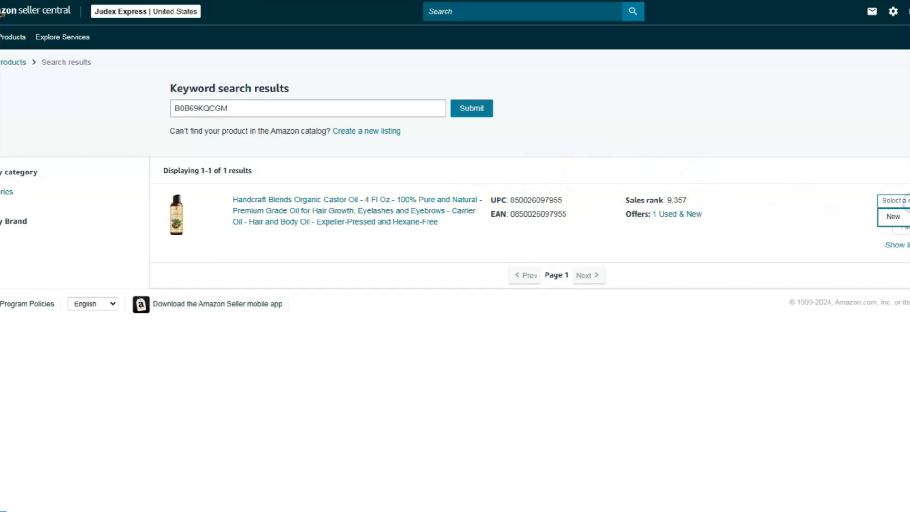
pyautogui.click(897, 221)
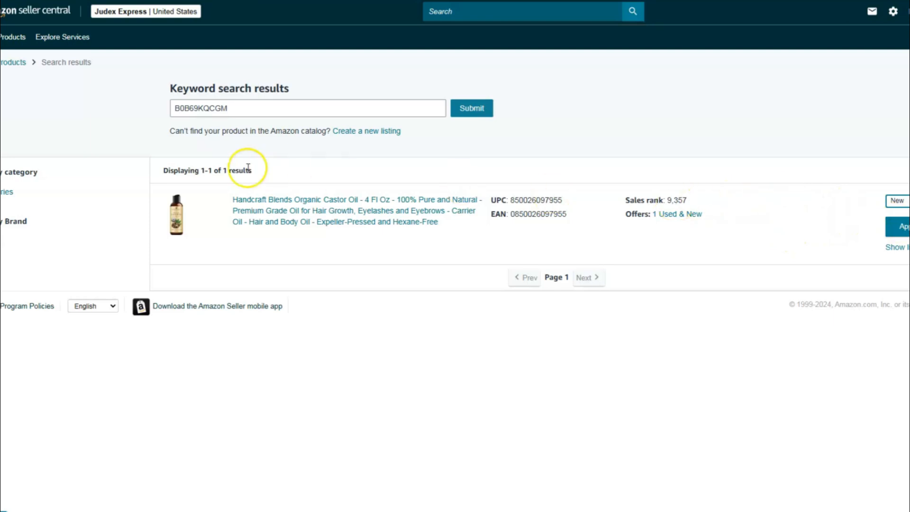
pyautogui.click(905, 230)
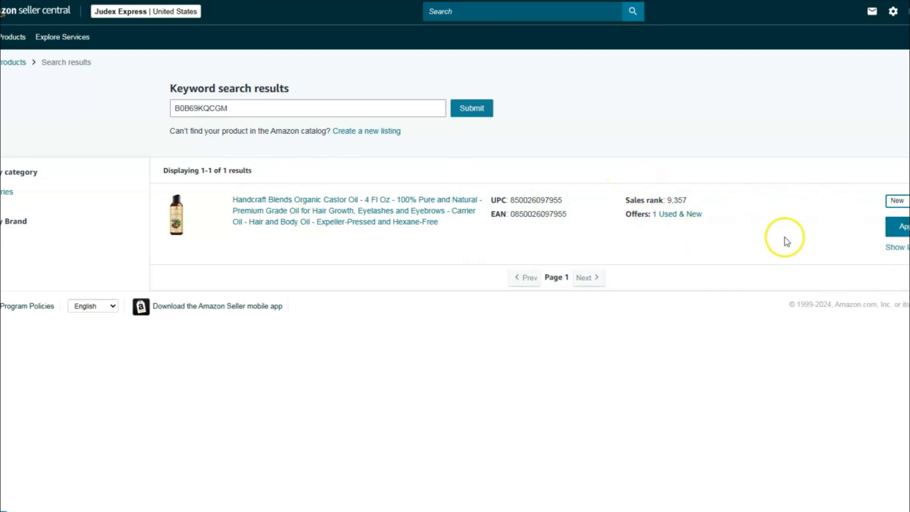
pyautogui.click(901, 247)
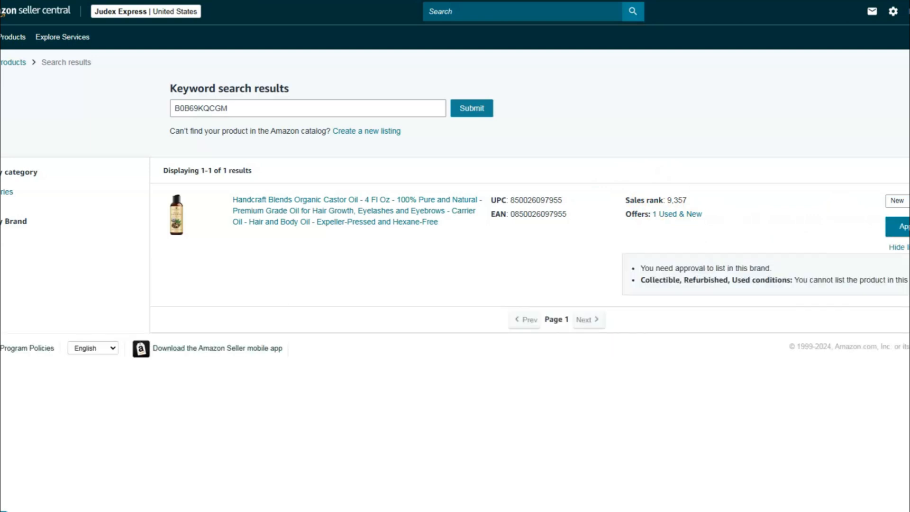
pyautogui.click(897, 247)
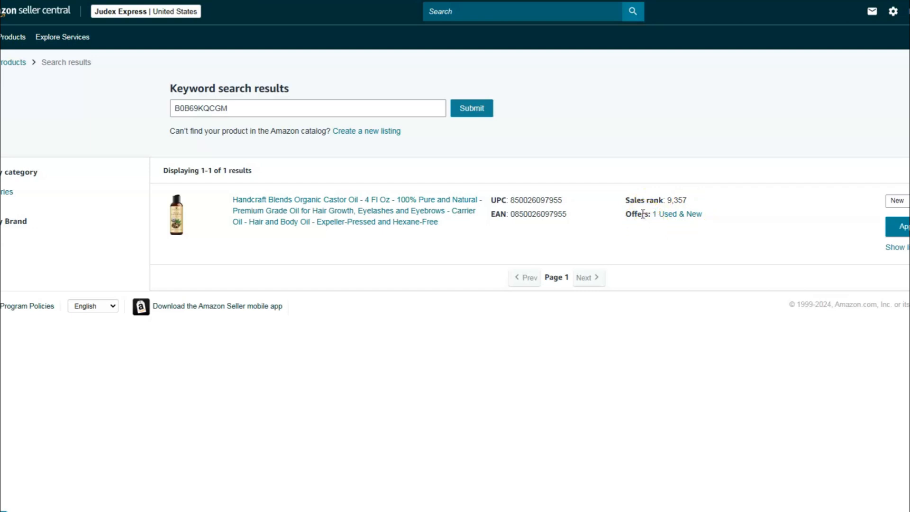
# - Start a new listing from the catalog search results instead of matching the existing product
pyautogui.click(246, 109)
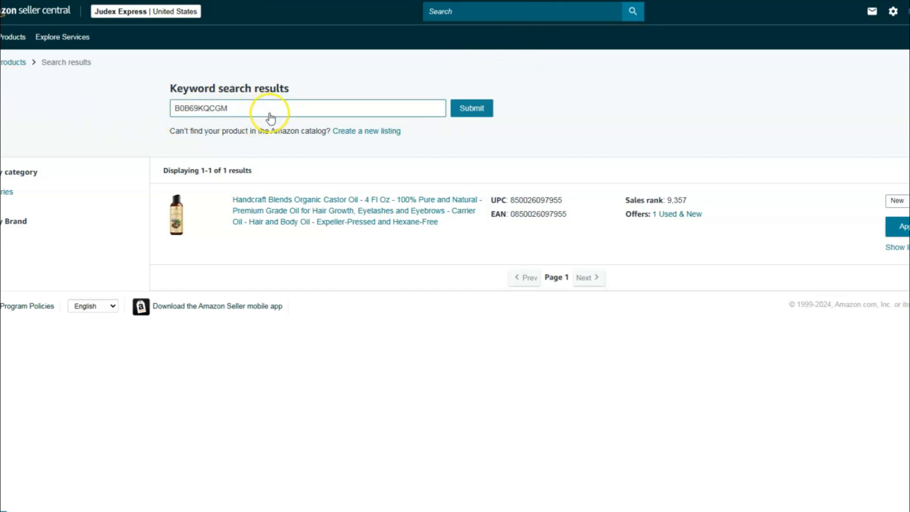
pyautogui.click(346, 133)
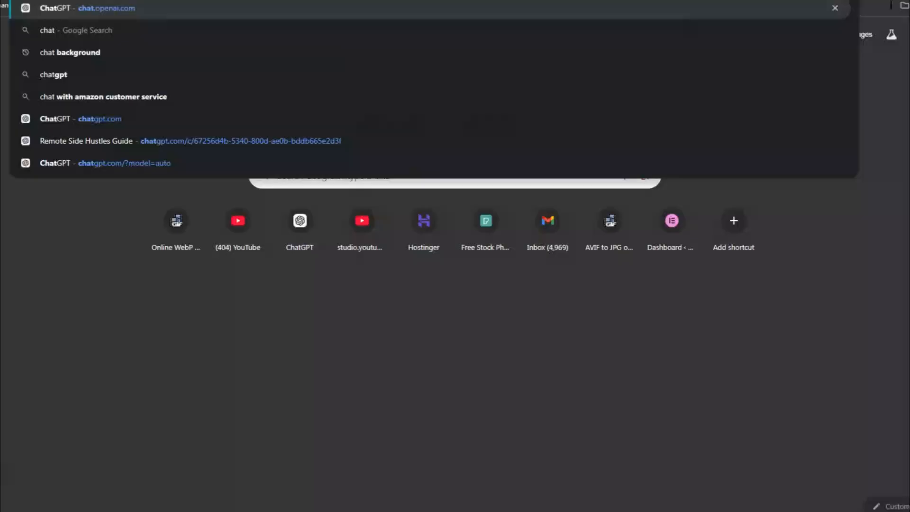
# - Switch to ChatGPT and request "write a product description for organic Castor oil, the description must be in accordance with amazon policy"
pyautogui.press('Return')
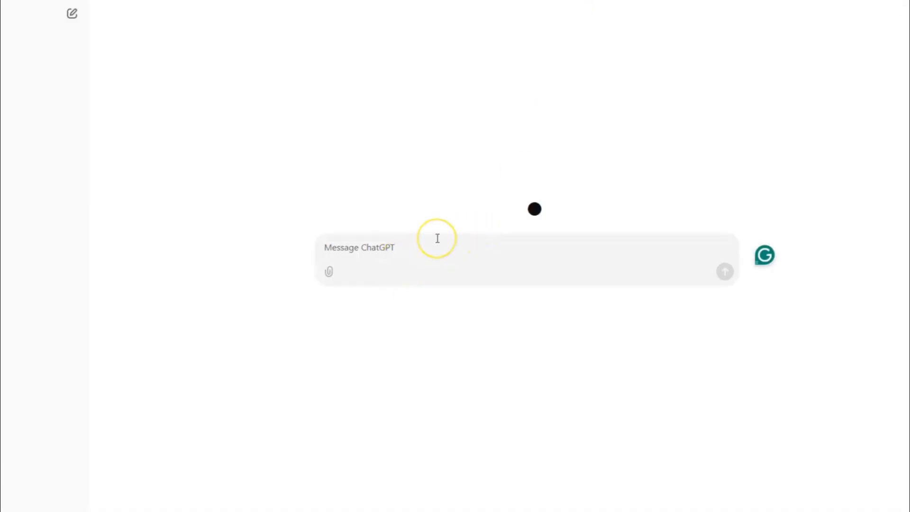
pyautogui.write('write a product description for Castor oil')
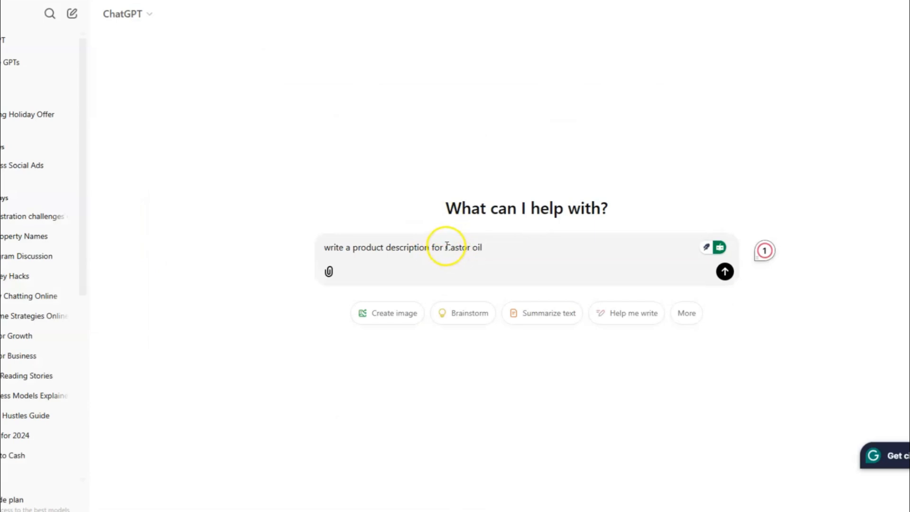
pyautogui.click(446, 245)
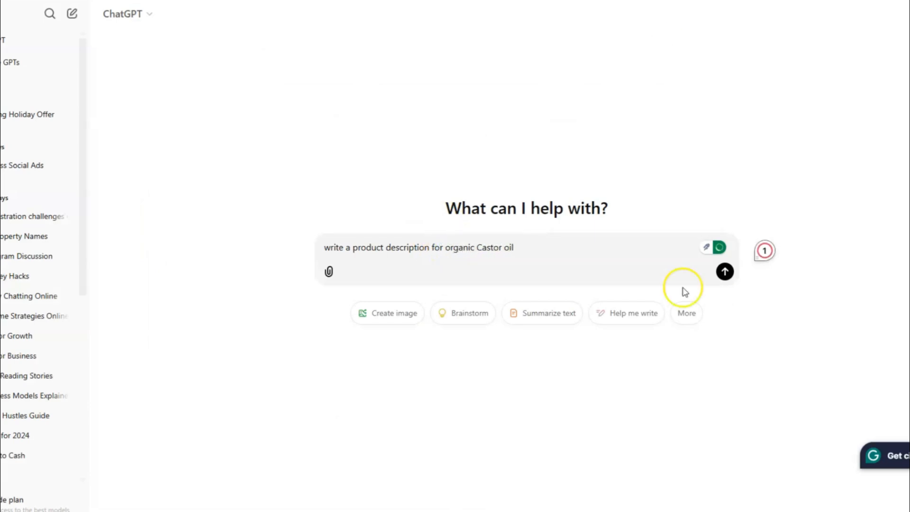
pyautogui.click(553, 248)
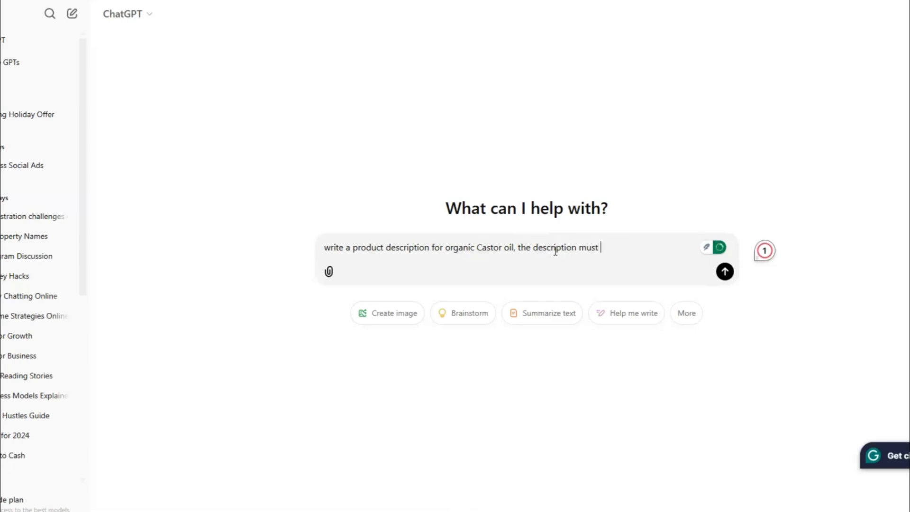
pyautogui.write('n accordance with amazon policy')
pyautogui.press('Return')
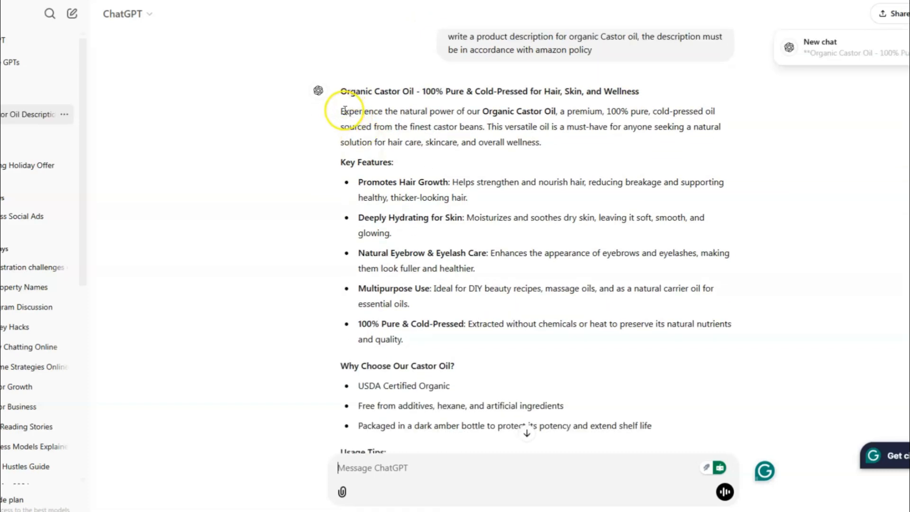
# - Copy ChatGPT's introductory castor oil paragraph into Seller Central's listing content description, then open the image upload
pyautogui.moveTo(342, 112); pyautogui.dragTo(553, 144)
pyautogui.hotkey('ctrl', 'c')
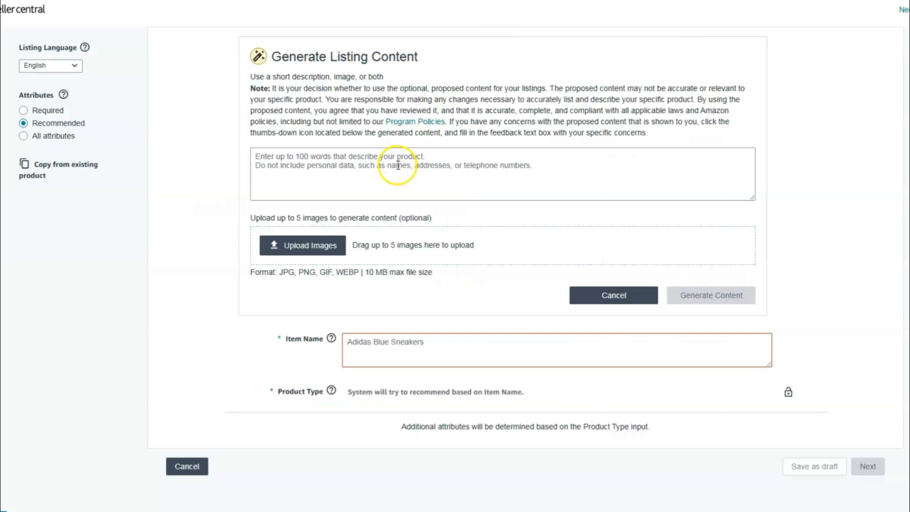
pyautogui.click(397, 168)
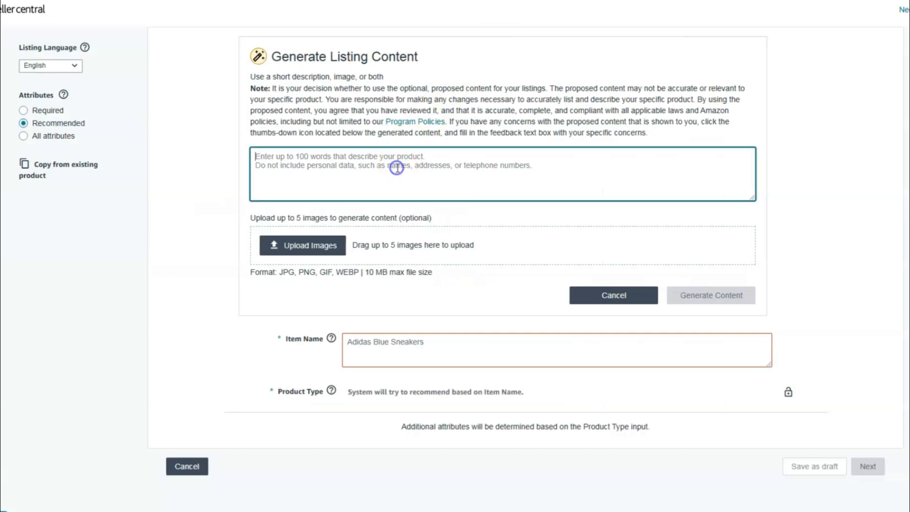
pyautogui.hotkey('ctrl', 'v')
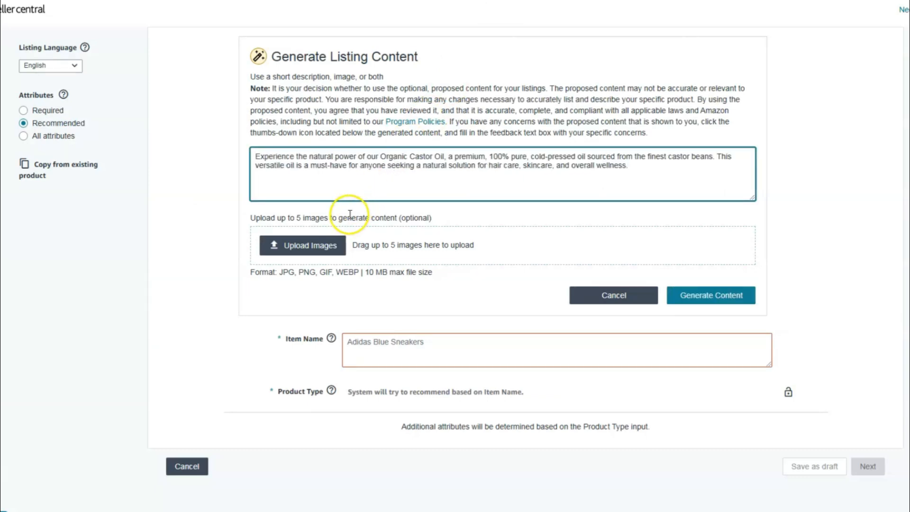
pyautogui.click(308, 245)
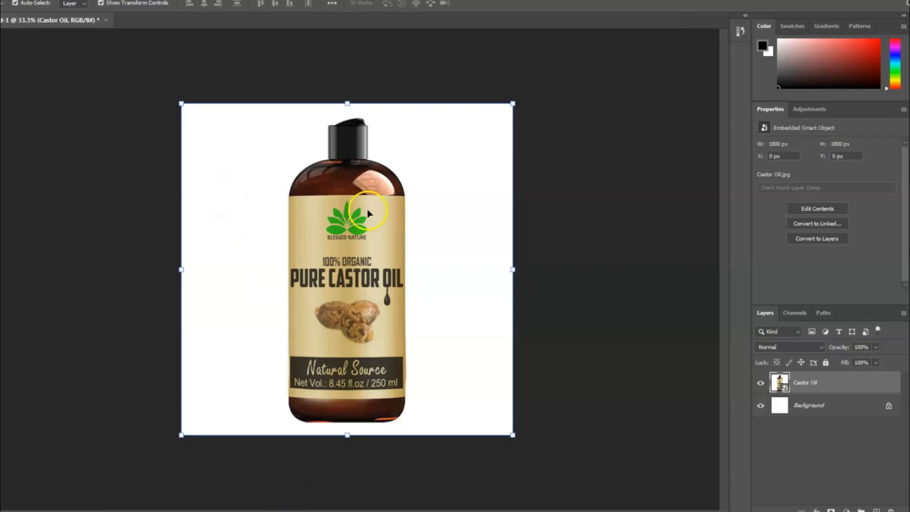
# - Switch to Photoshop, clear the Castor Oil layer, and enlarge the placed bottle-top photo to cover the whole canvas
pyautogui.press('Delete')
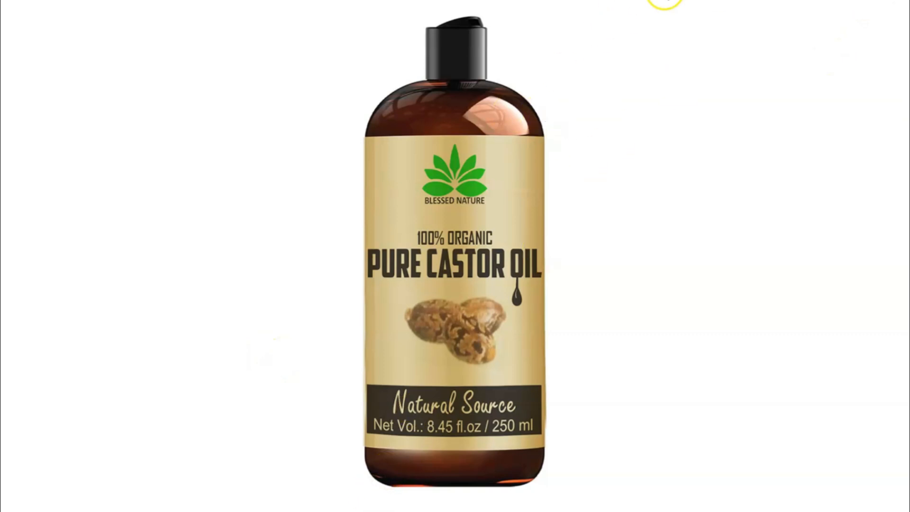
pyautogui.click(904, 2)
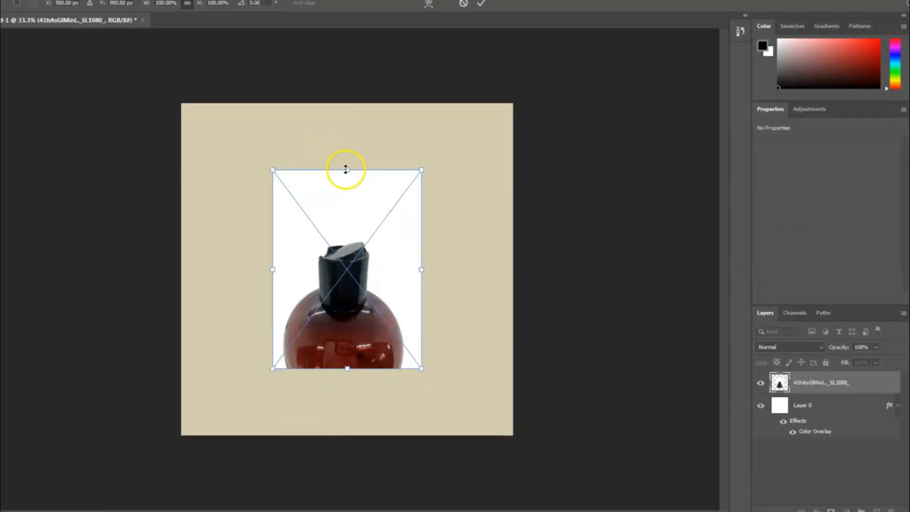
pyautogui.moveTo(346, 171); pyautogui.dragTo(358, 18)
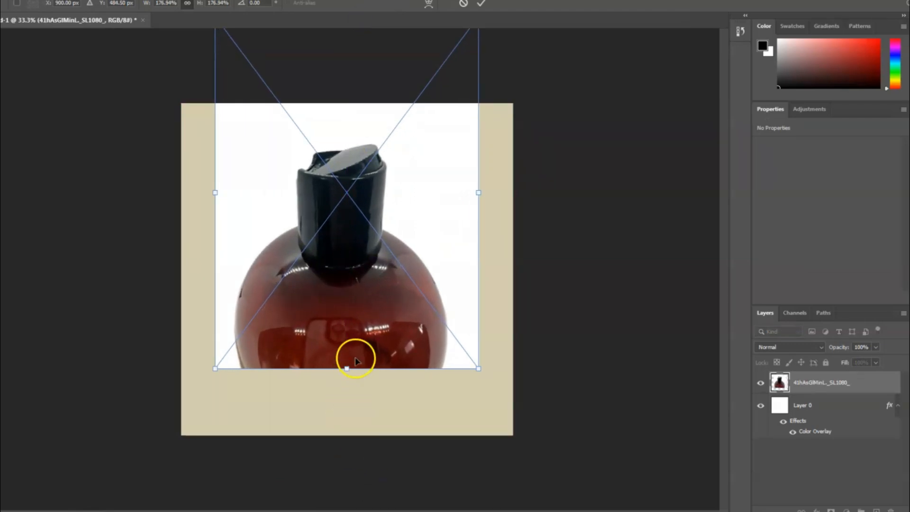
pyautogui.moveTo(348, 369); pyautogui.dragTo(348, 495)
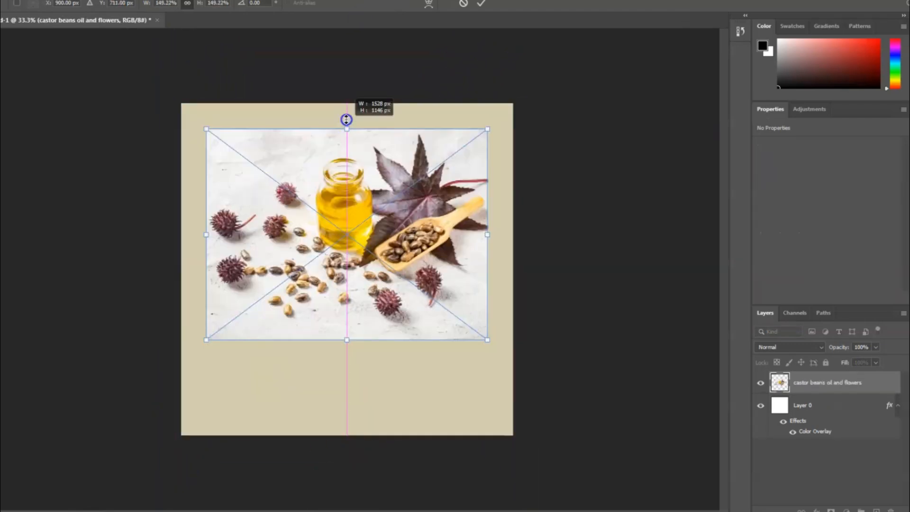
pyautogui.moveTo(346, 122); pyautogui.dragTo(348, 101)
pyautogui.moveTo(348, 345); pyautogui.dragTo(340, 446)
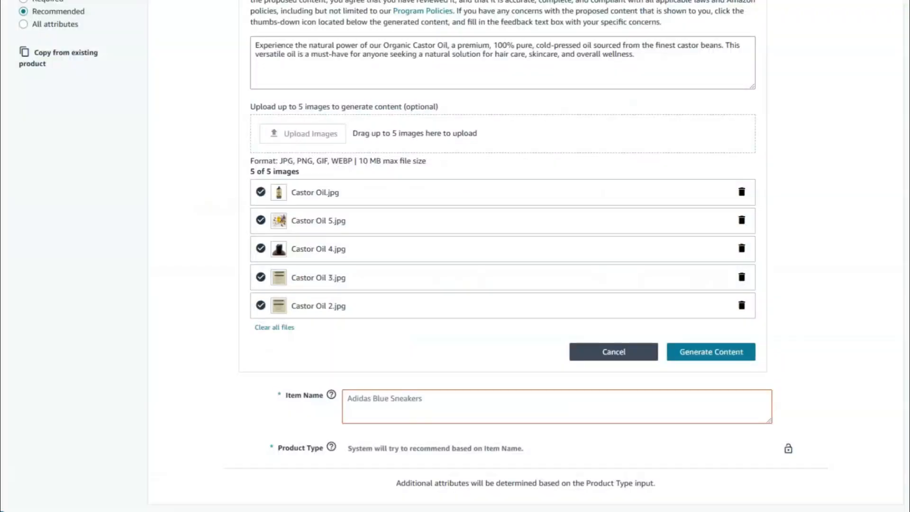
# - Enter the item name "Organic Pure Castor Oil - 100% Pure & Cold-Pressed for Hair, Skin, and Wellness" without trailing blank lines
pyautogui.click(437, 401)
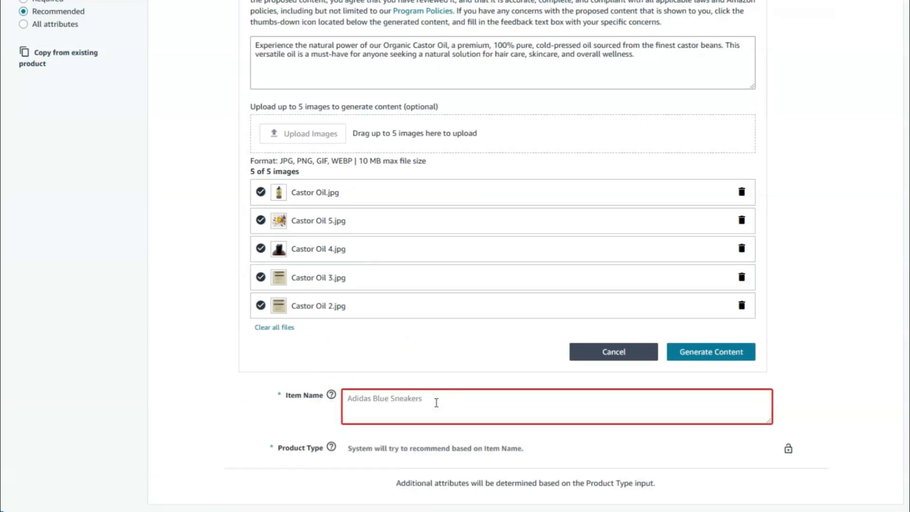
pyautogui.write('Organic Castor Oil - 100% Pure & Cold-Pressed for Hair, Skin, and Wellness')
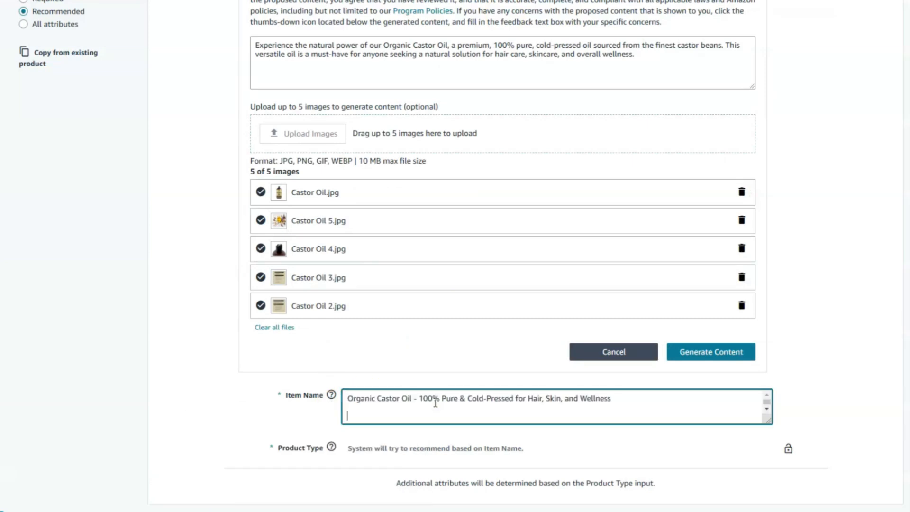
pyautogui.click(376, 398)
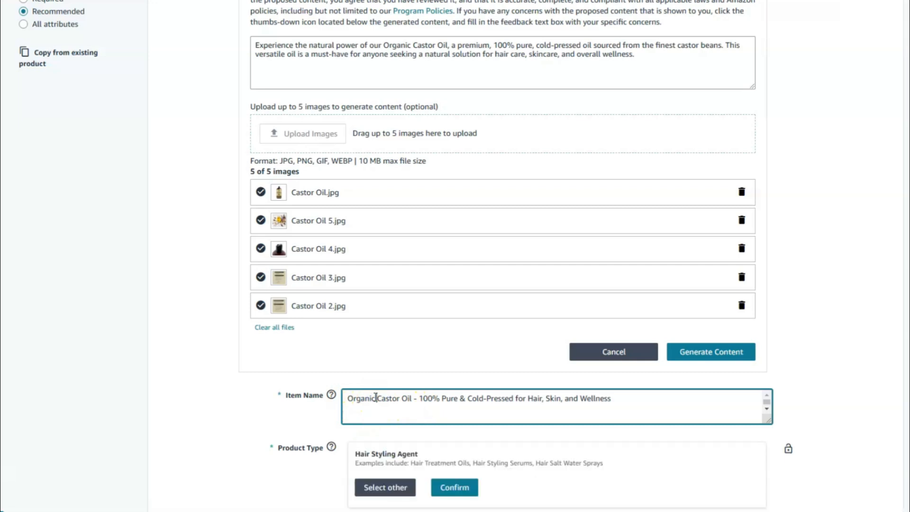
pyautogui.write('Pure')
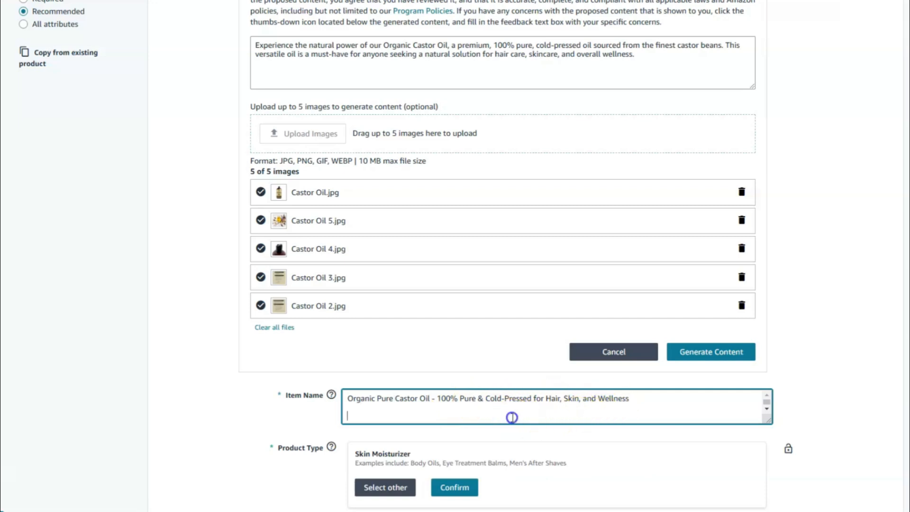
pyautogui.press('BackSpace')
pyautogui.press('BackSpace')
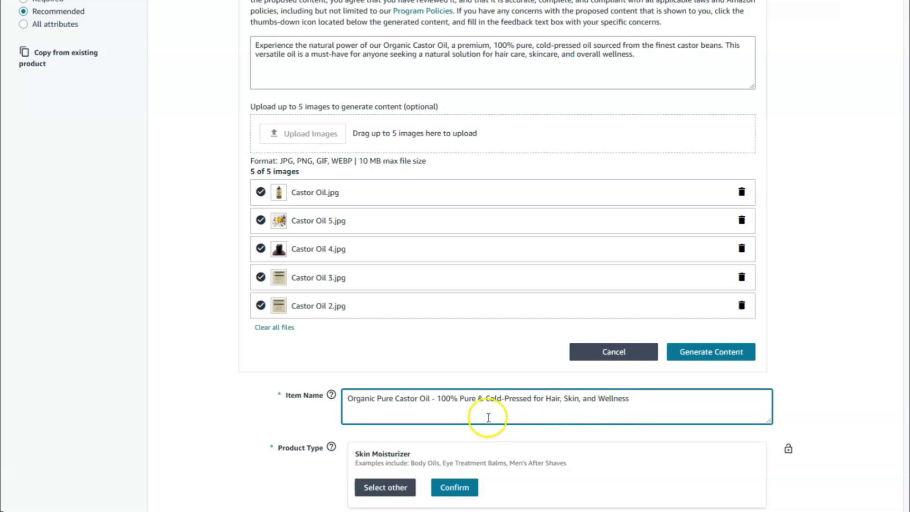
pyautogui.scroll(-3, 758, 360)
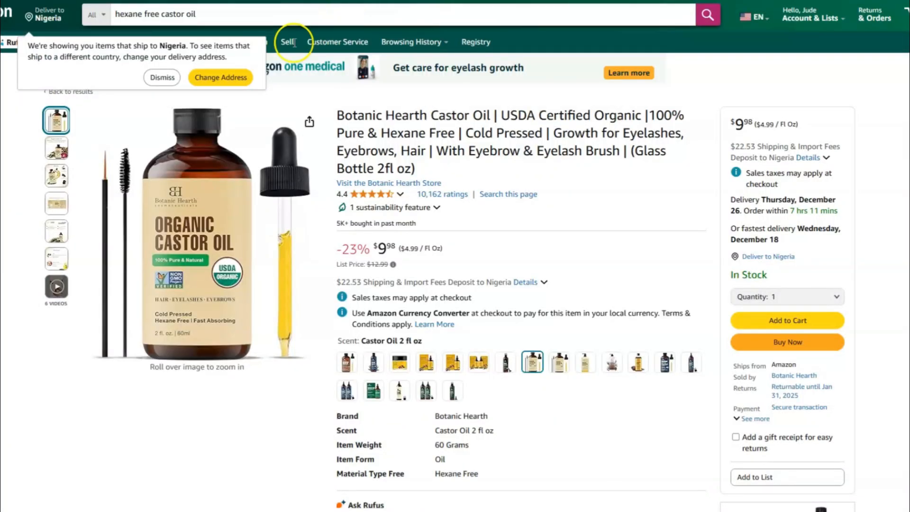
# - Dismiss the delivery-location notice and view the Botanic Hearth Castor Oil listing for reference
pyautogui.click(153, 82)
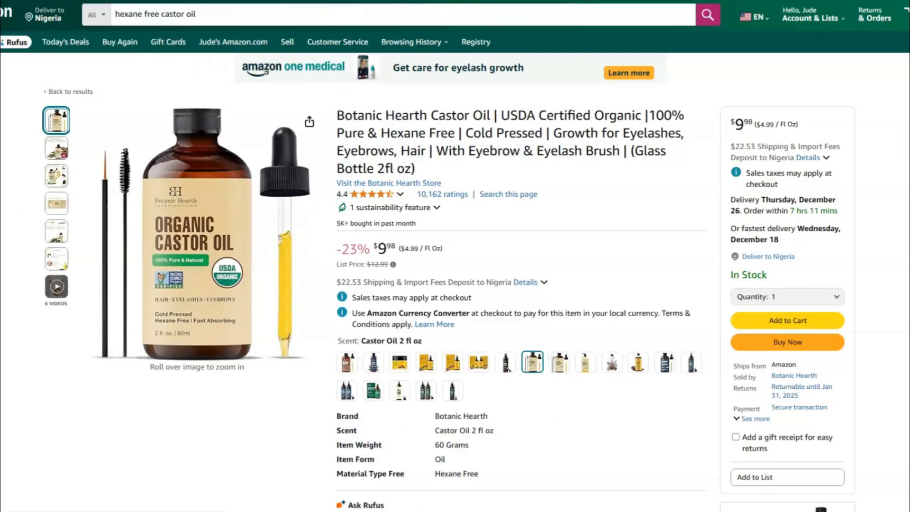
pyautogui.click(571, 171)
pyautogui.scroll(-3, 532, 173)
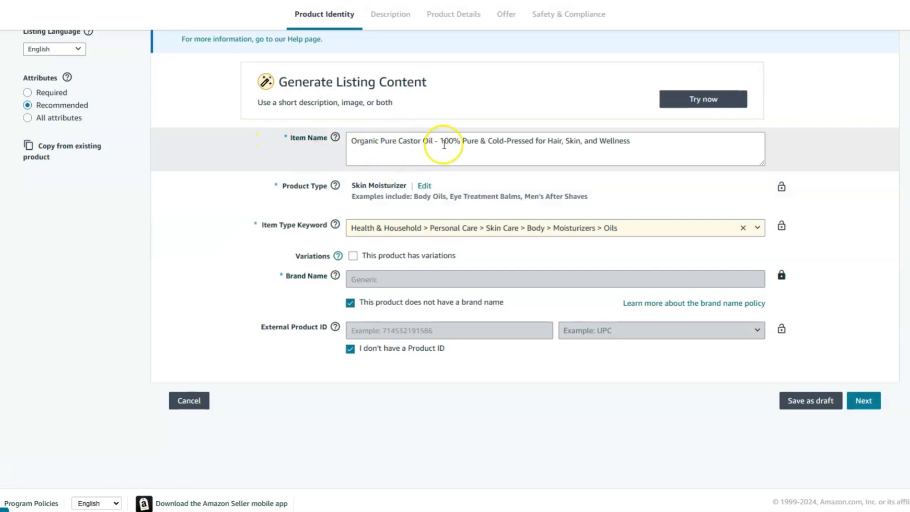
# - Continue from the completed product identity details to the listing's description section and acknowledge the UPC exemption
pyautogui.click(863, 400)
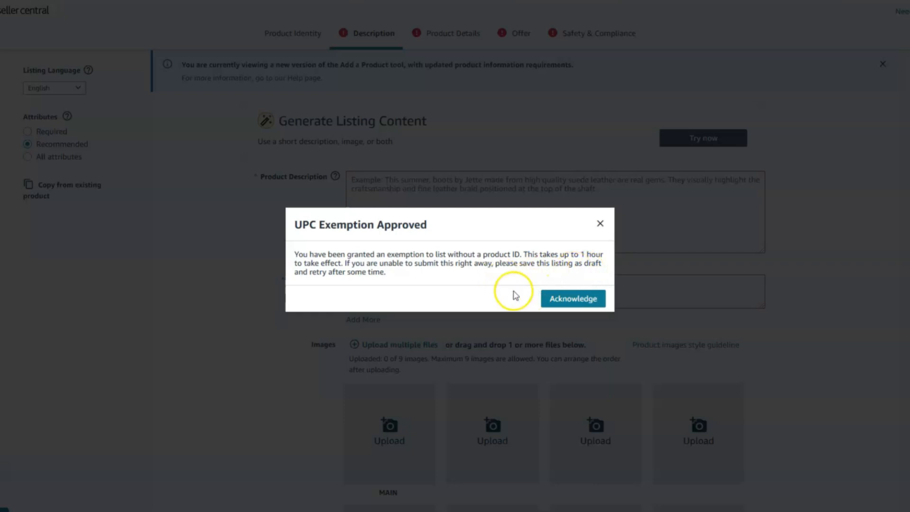
pyautogui.click(575, 300)
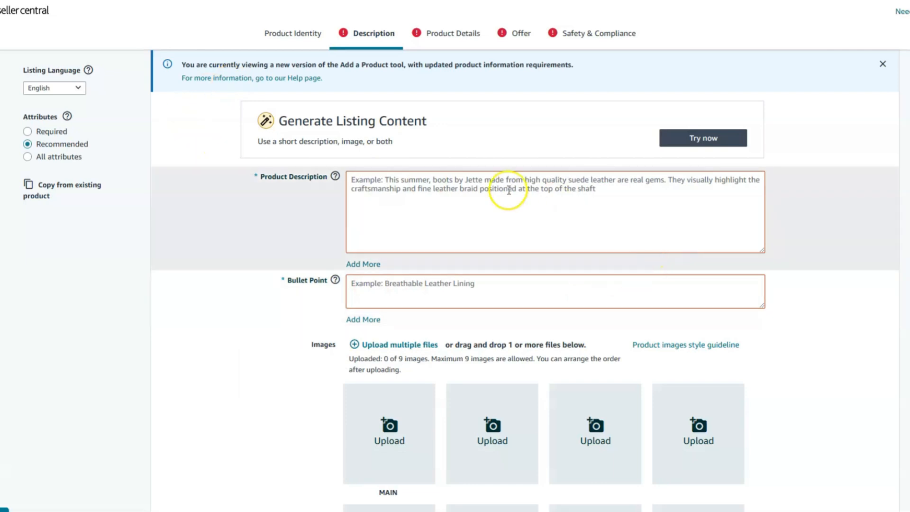
# - Switch to the ChatGPT answer, then return to Seller Central and paste its introductory castor oil paragraph as the product description
pyautogui.click(171, 1)
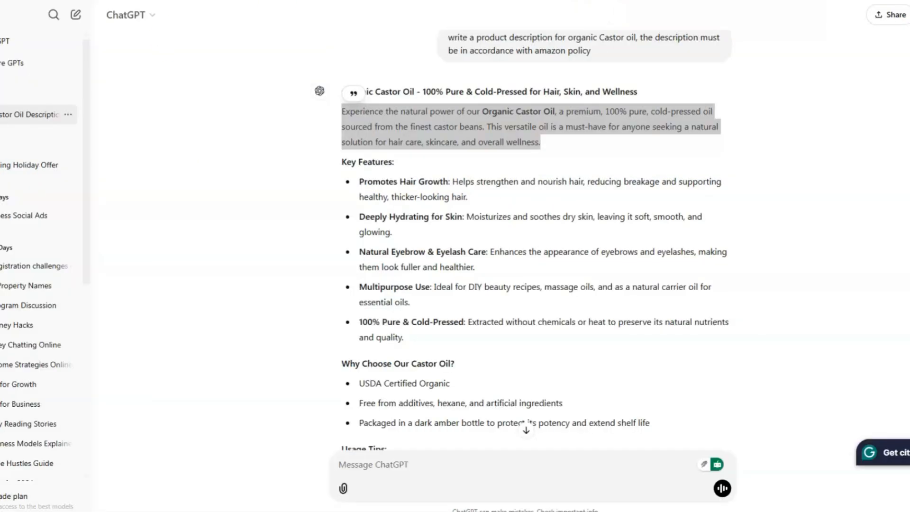
pyautogui.hotkey('ctrl', 'Tab')
pyautogui.click(413, 198)
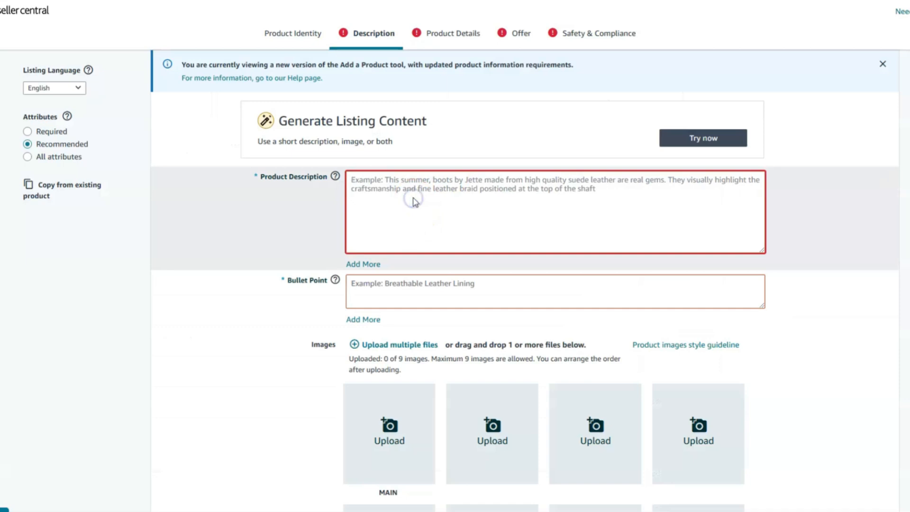
pyautogui.write('Experience the natural power of our Organic Castor Oil, a premium, 100% pure, cold-pressed oil sourced from the finest castor beans. This versatile oil is a must-have for anyone seeking a natural solution for hair care, skincare, and overall wellness.')
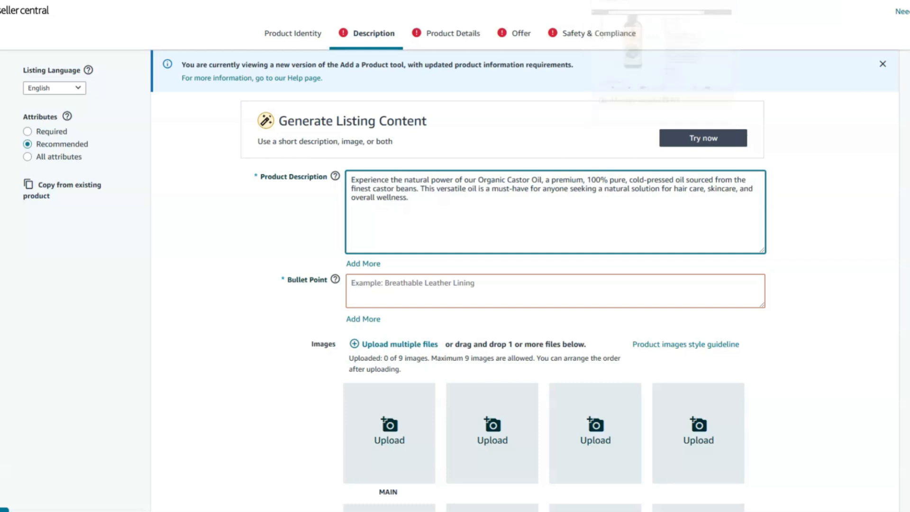
# - Copy ChatGPT's key features, from "Promotes Hair Growth" through "100% Pure & Cold-Pressed", into the listing's Bullet Point field
pyautogui.click(522, 0)
pyautogui.moveTo(340, 184); pyautogui.dragTo(428, 337)
pyautogui.hotkey('ctrl', 'Tab')
pyautogui.click(419, 286)
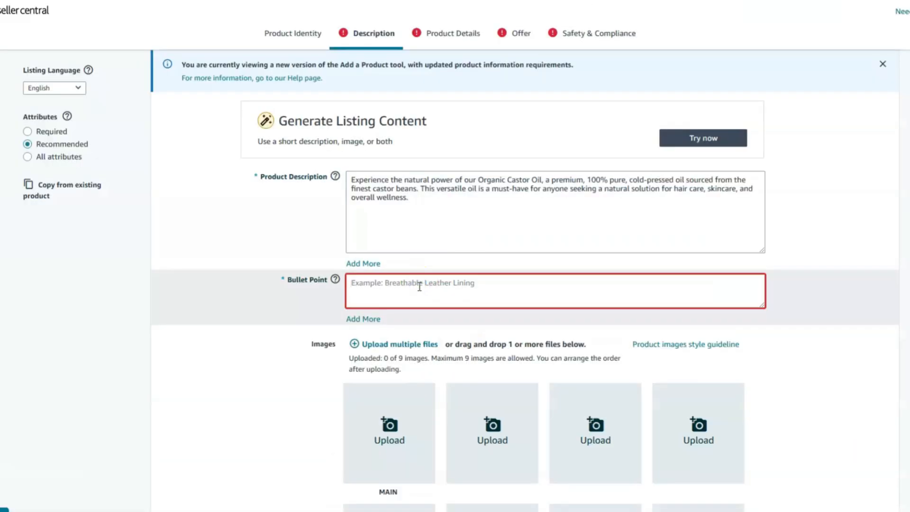
pyautogui.hotkey('ctrl', 'v')
pyautogui.click(425, 290)
pyautogui.scroll(3, 425, 293)
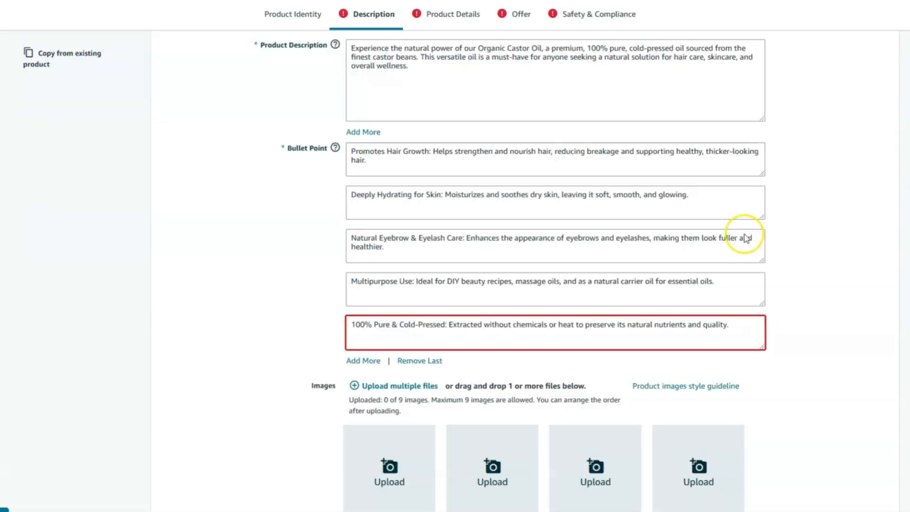
# - Continue past the description and images to the product details and set the product as having customizations
pyautogui.scroll(-6, 747, 239)
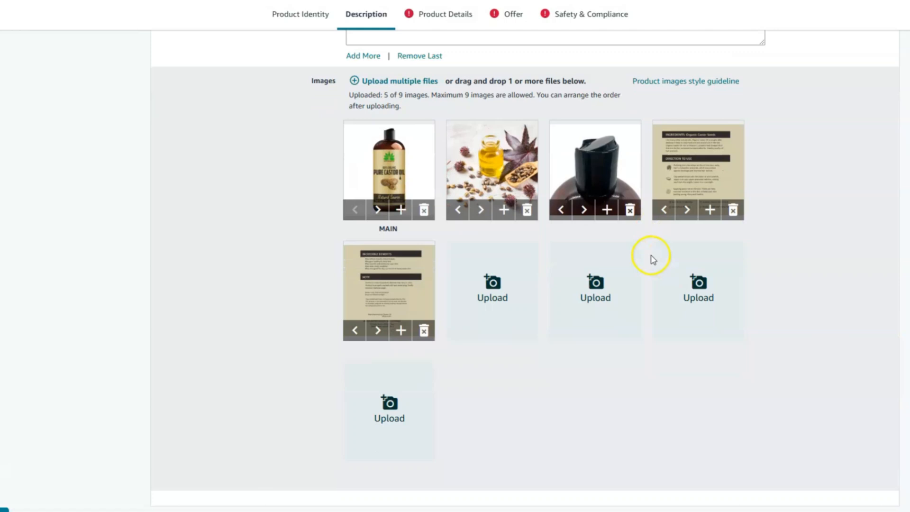
pyautogui.scroll(-4, 264, 300)
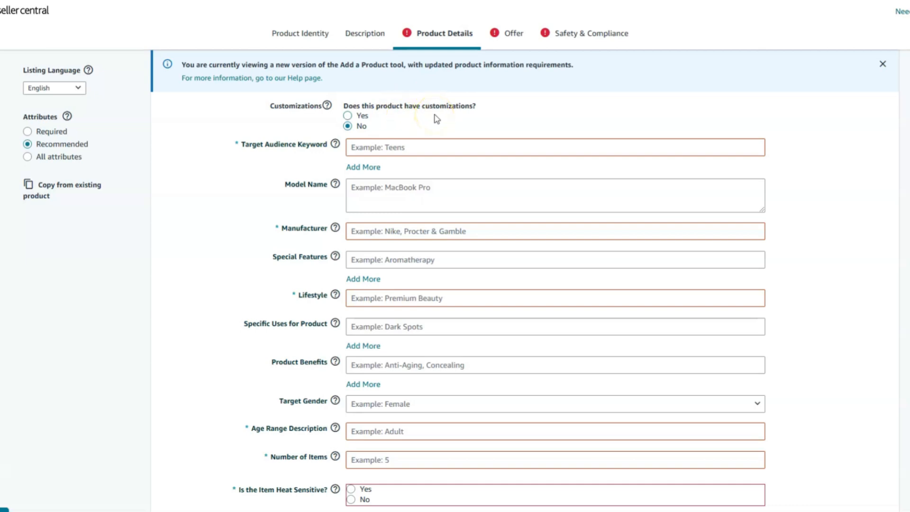
pyautogui.click(348, 118)
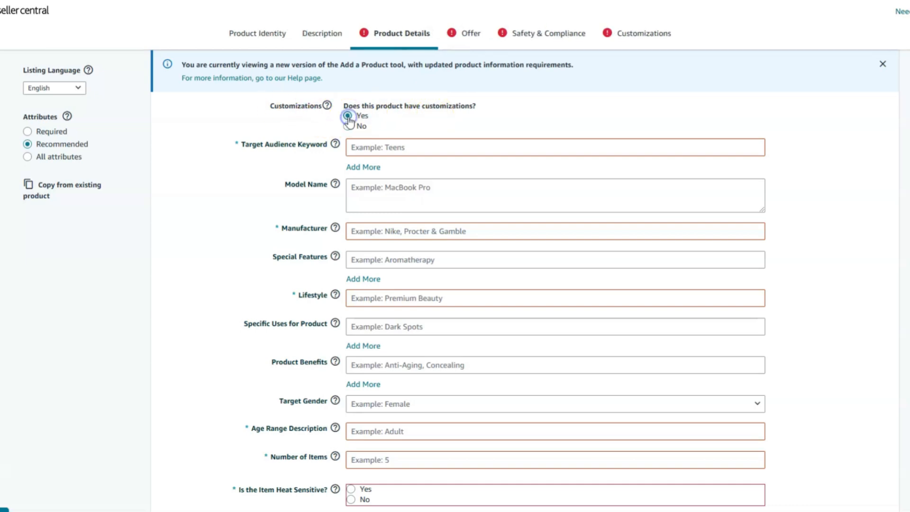
pyautogui.click(349, 126)
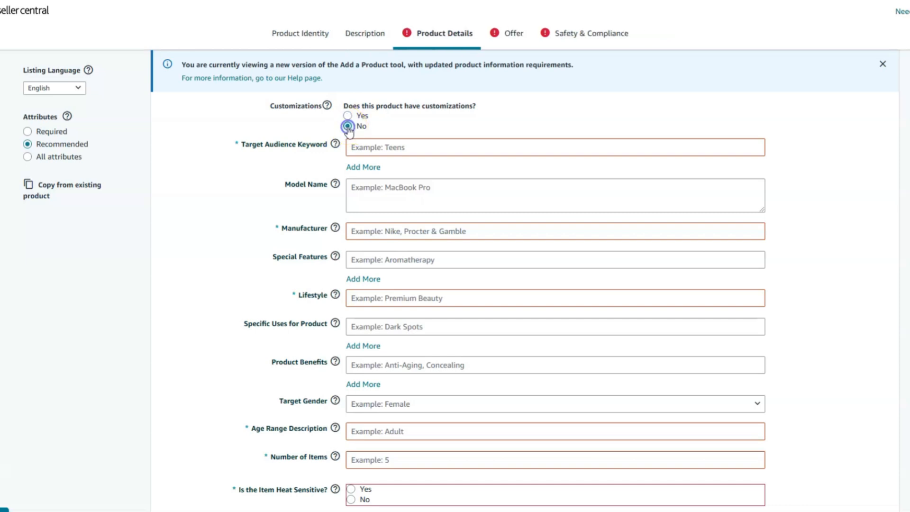
pyautogui.click(348, 118)
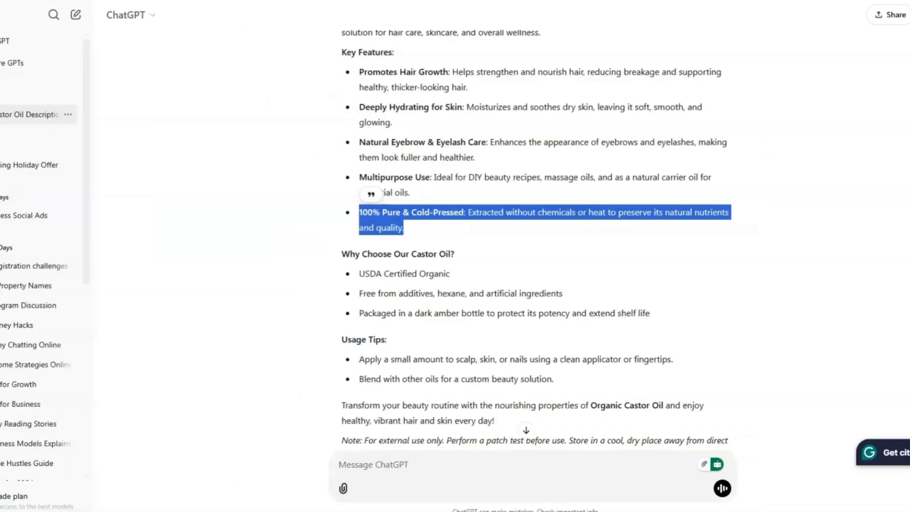
# - Switch to ChatGPT and ask for the castor oil's "target audience"
pyautogui.click(381, 469)
pyautogui.write('target')
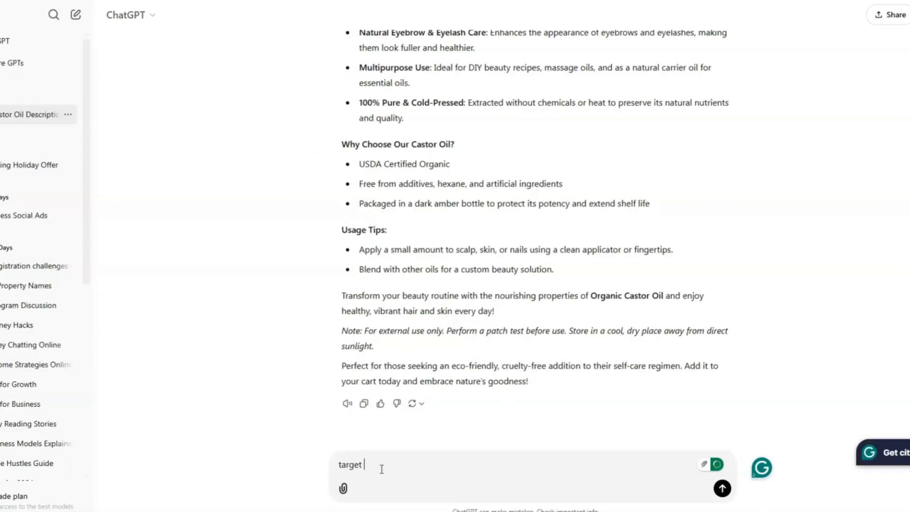
pyautogui.write(' audience')
pyautogui.press('Return')
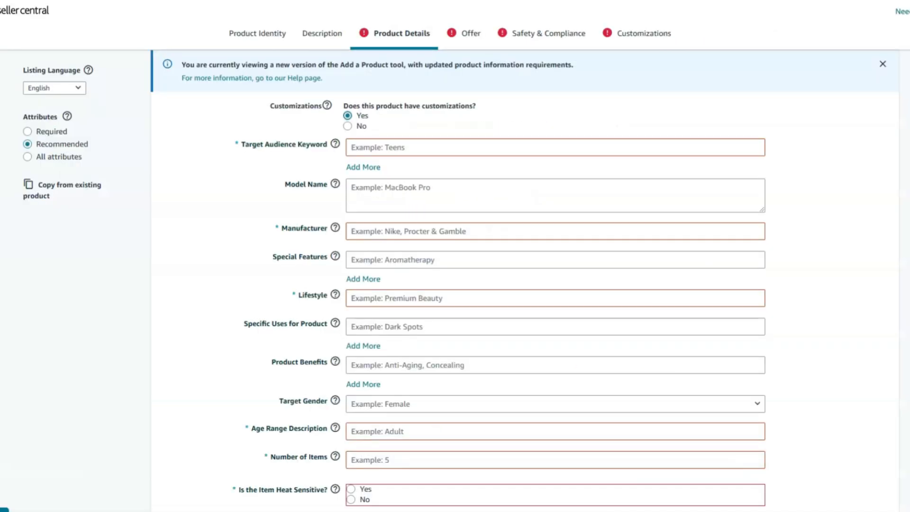
# - Return to Seller Central and enter "Health & Wellness Enthusiasts" as the first Target Audience Keyword
pyautogui.click(396, 147)
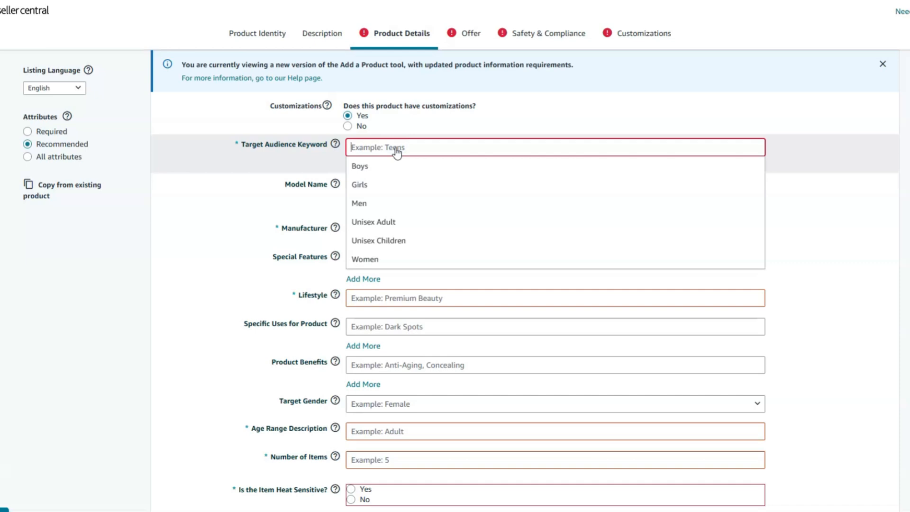
pyautogui.scroll(-2, 406, 230)
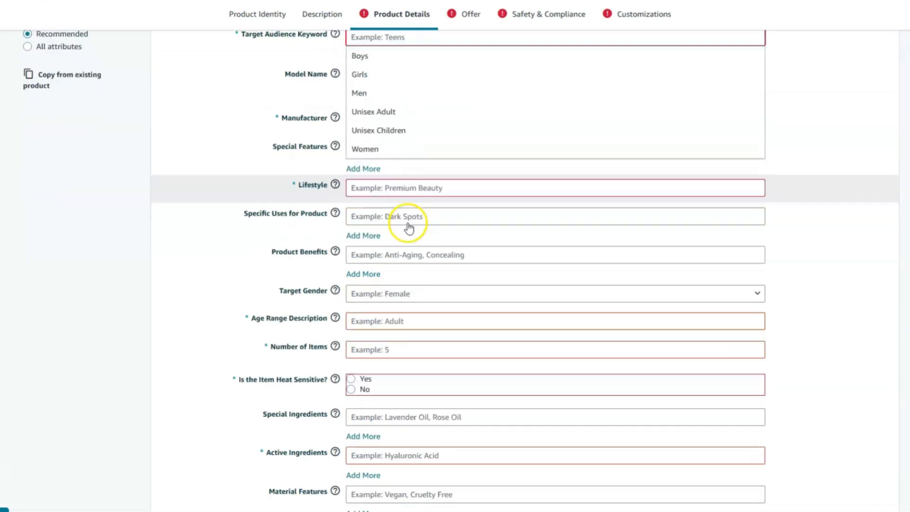
pyautogui.scroll(2, 409, 227)
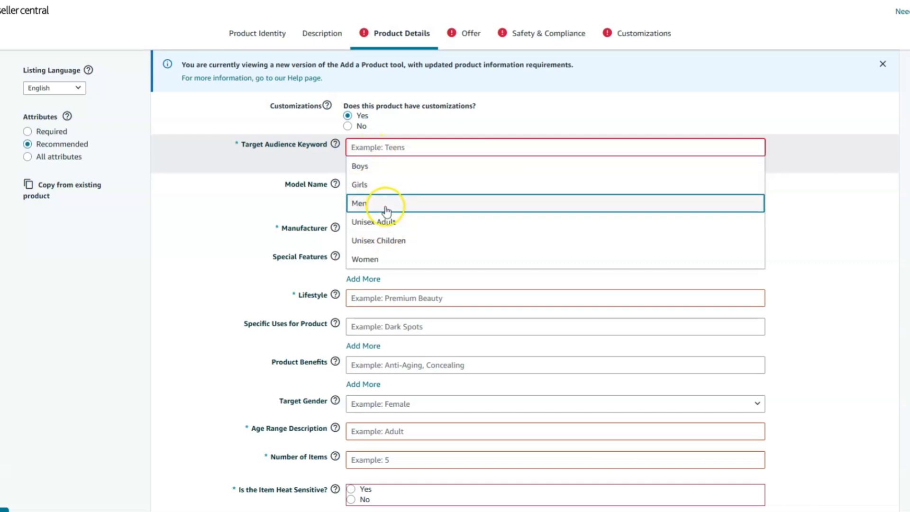
pyautogui.write('Health & Wellness Enthusiasts')
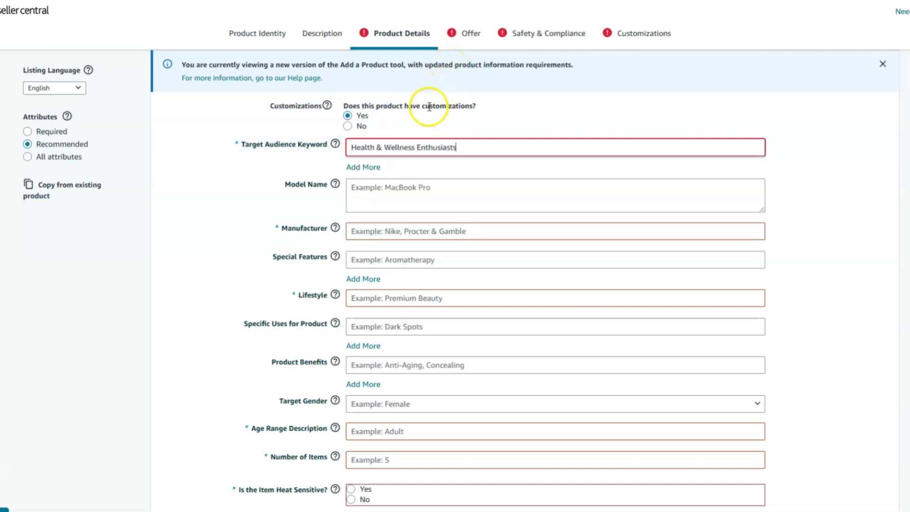
pyautogui.moveTo(336, 145)
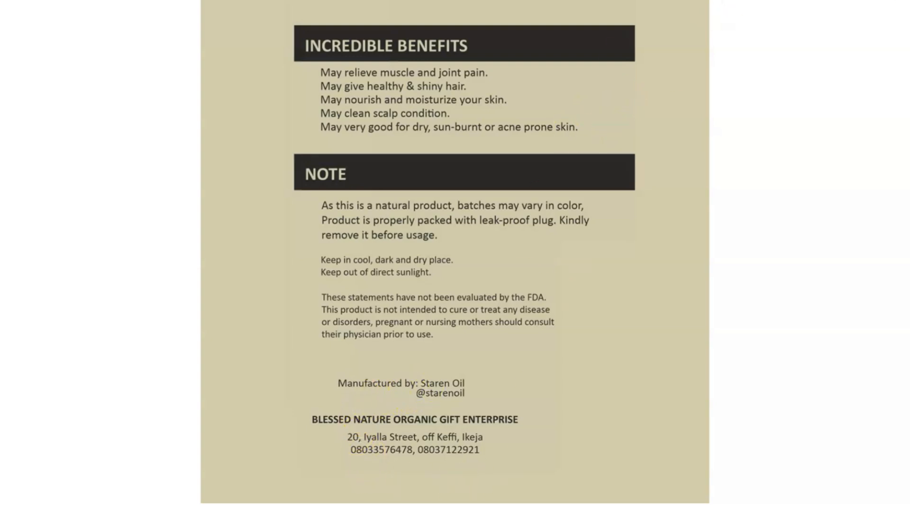
# - Close the product label image in Photos and enter "Staren Oil" as the manufacturer in the listing
pyautogui.moveTo(424, 511)
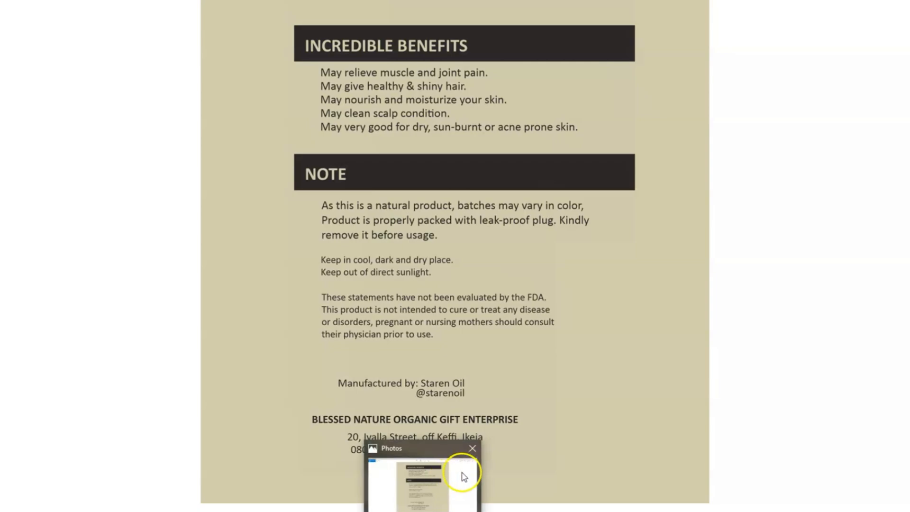
pyautogui.click(477, 452)
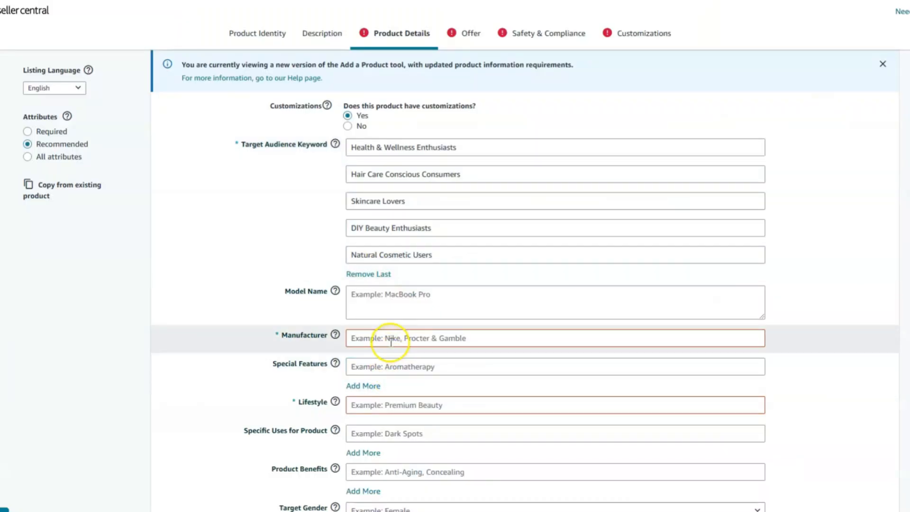
pyautogui.click(387, 339)
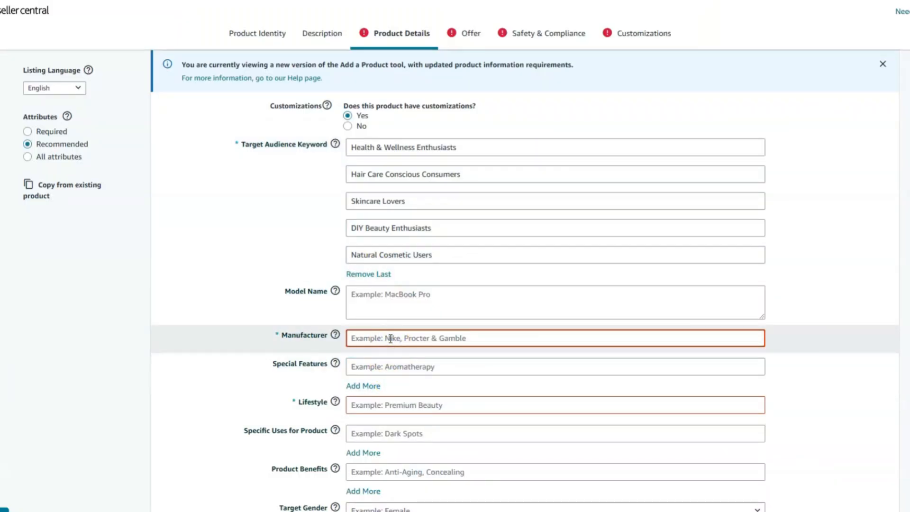
pyautogui.write('Staren Oil')
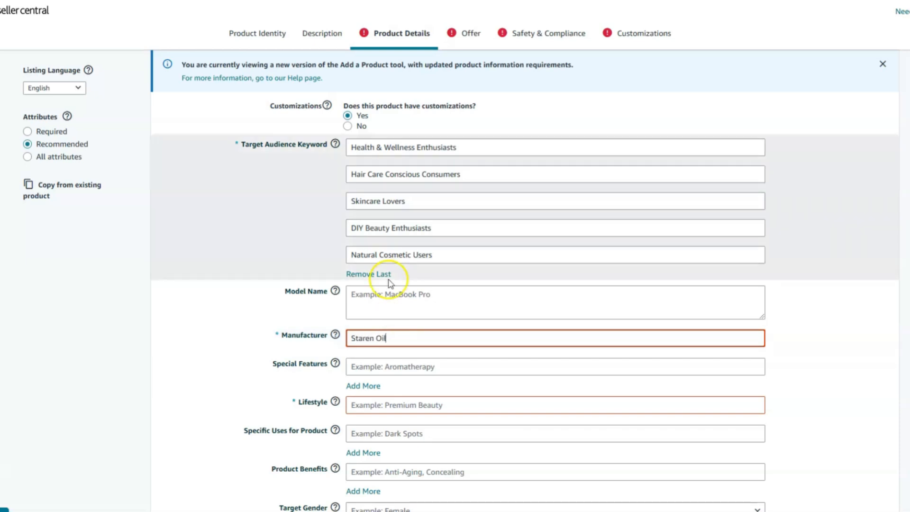
# - Mark the product as expirable and set its Product Expiration Type to Expiration On Package
pyautogui.scroll(-10, 452, 373)
pyautogui.click(351, 235)
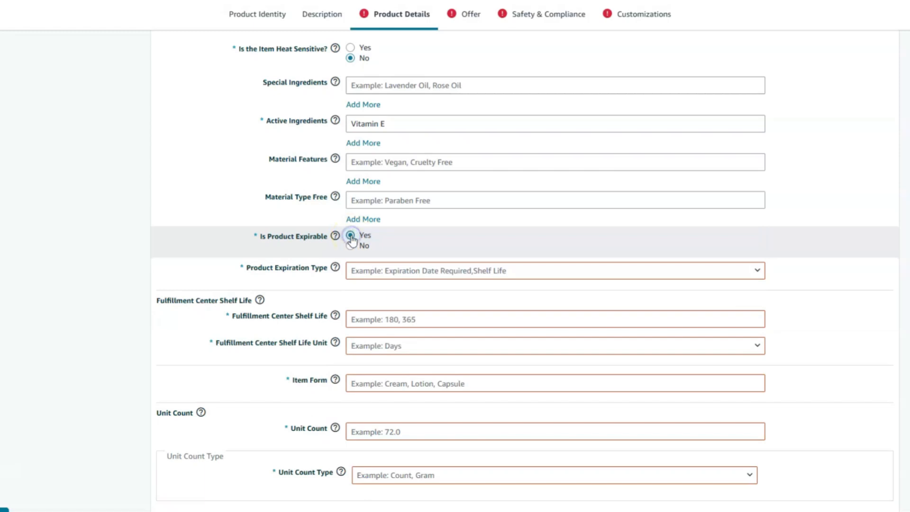
pyautogui.click(386, 270)
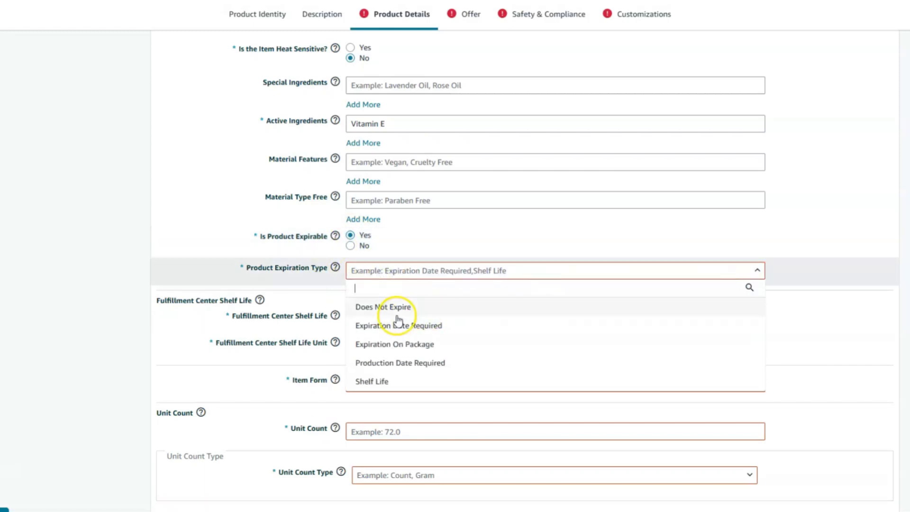
pyautogui.click(385, 346)
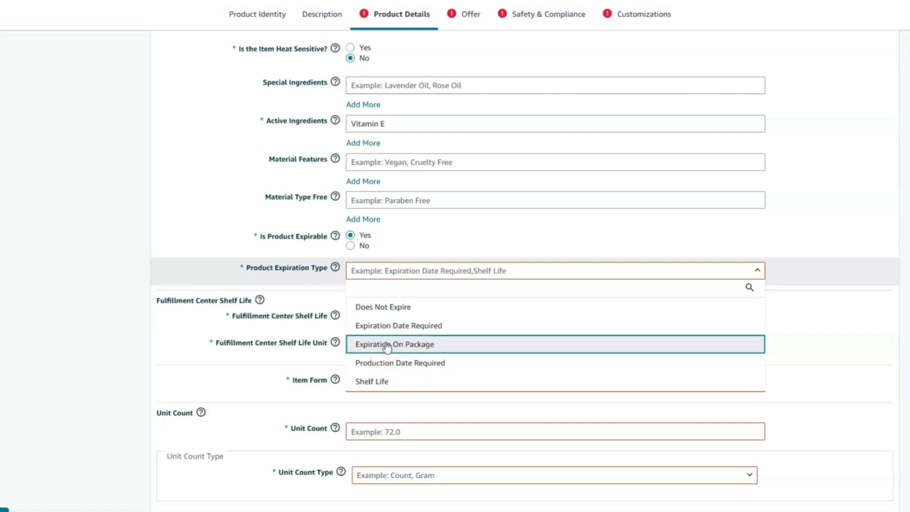
pyautogui.click(433, 349)
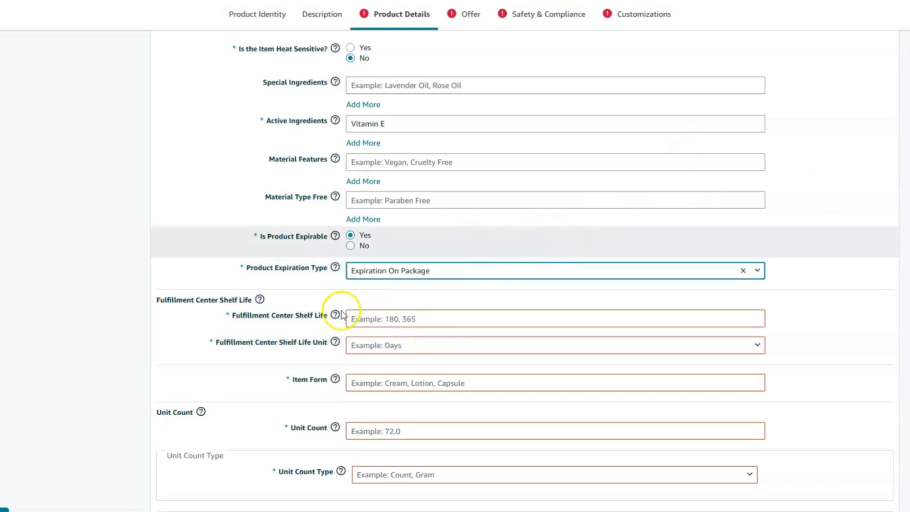
# - Set the Fulfillment Center Shelf Life to 365 with Days as its unit, and submit the listing
pyautogui.scroll(-1, 345, 220)
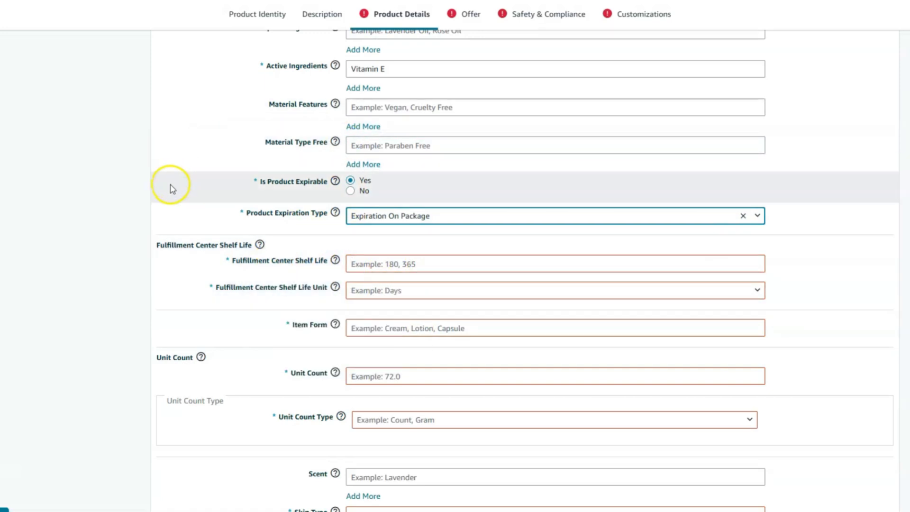
pyautogui.moveTo(336, 260)
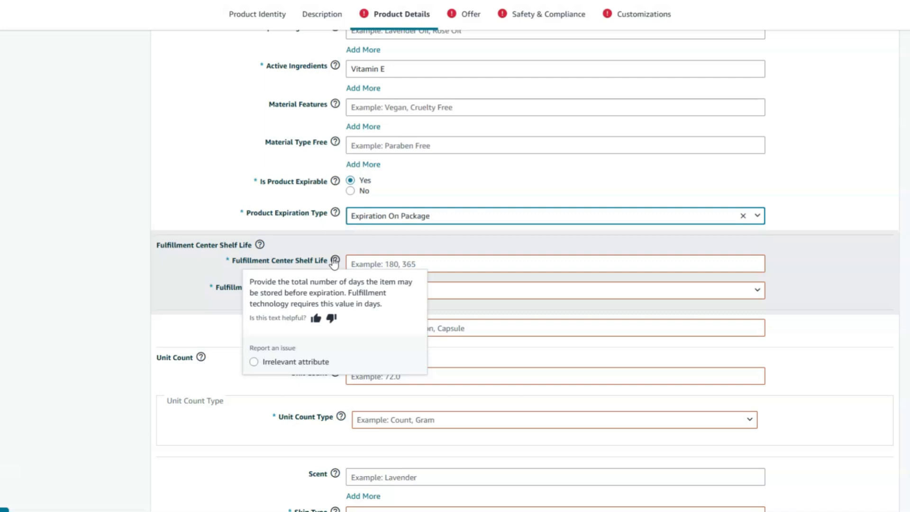
pyautogui.click(435, 264)
pyautogui.write('365')
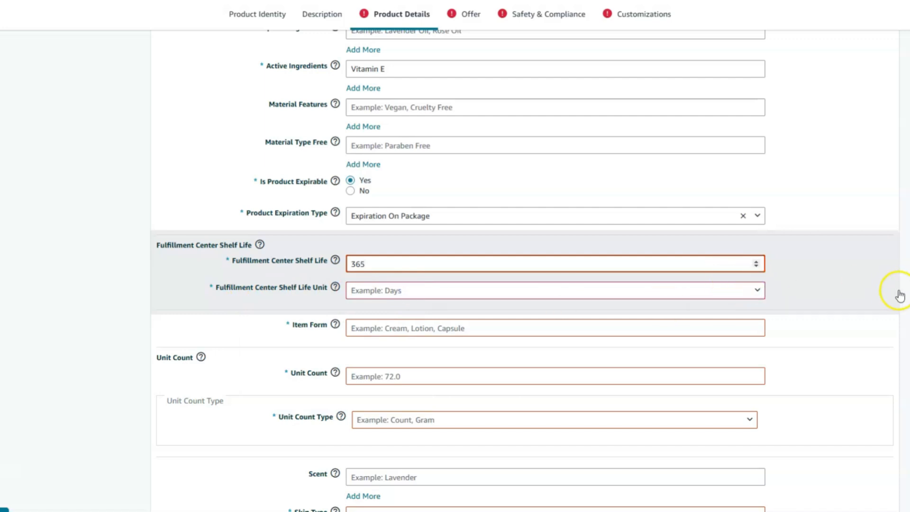
pyautogui.click(716, 289)
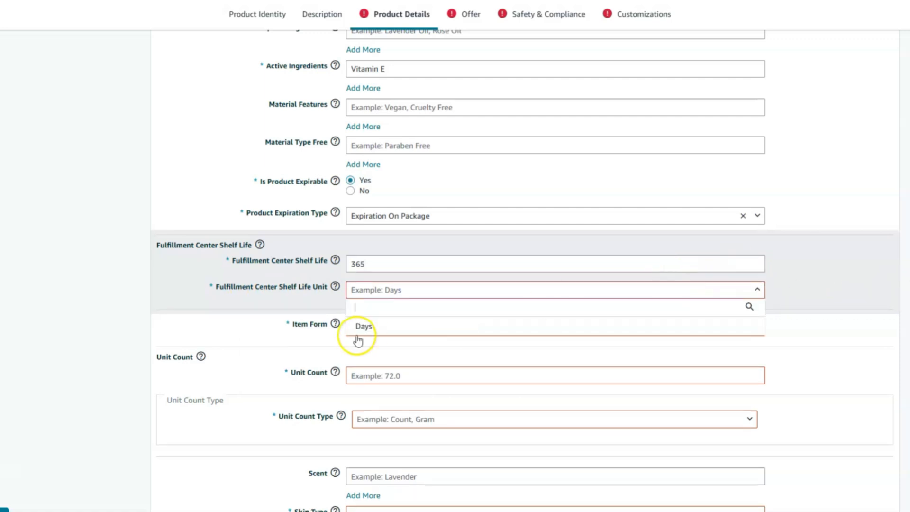
pyautogui.click(397, 290)
pyautogui.click(396, 290)
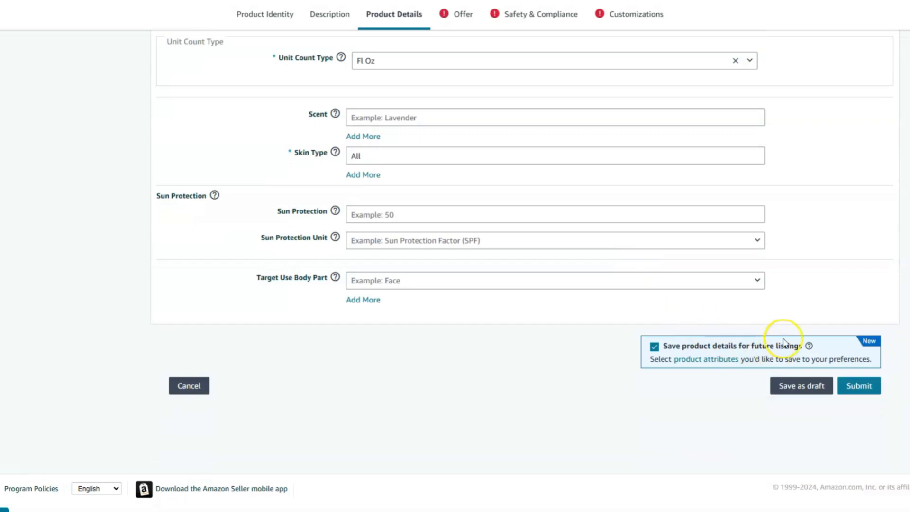
pyautogui.click(856, 387)
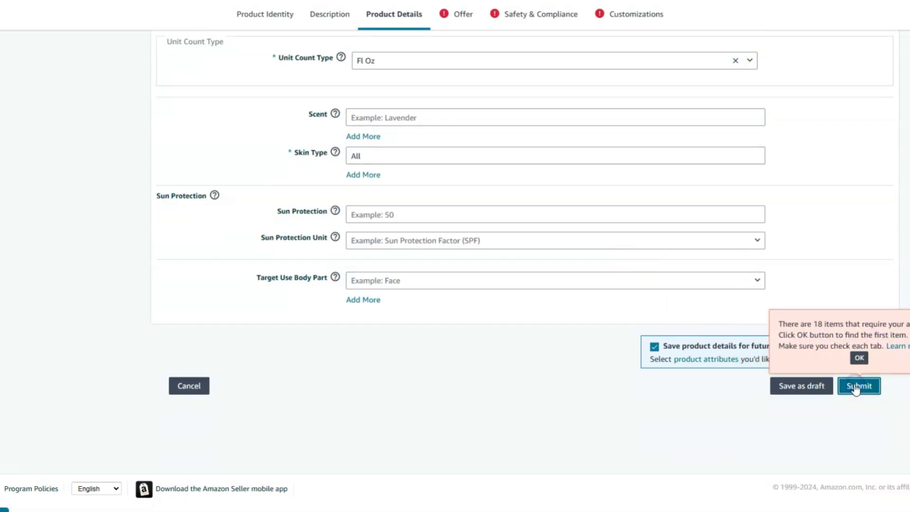
# - Submit the listing, acknowledge the alert about incomplete items, and look over the required fields in the Offer section
pyautogui.click(856, 387)
pyautogui.click(860, 358)
pyautogui.click(643, 394)
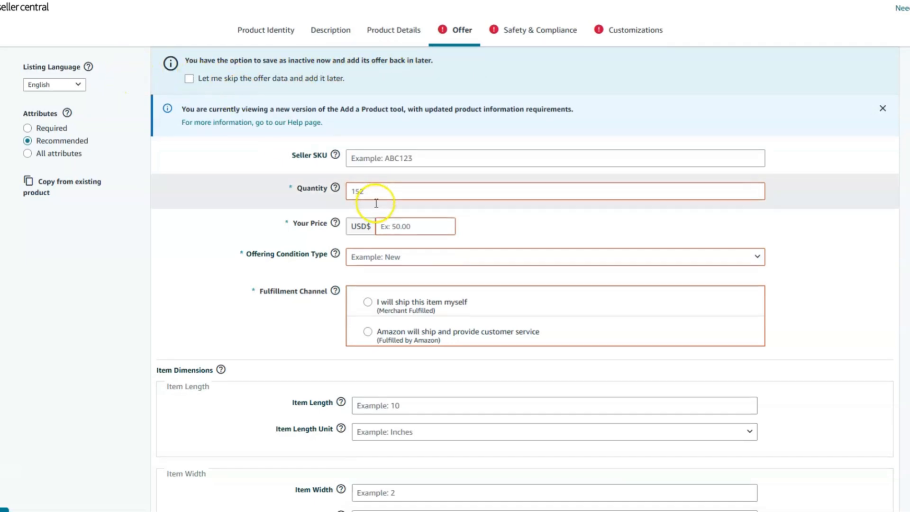
pyautogui.scroll(-2, 375, 204)
pyautogui.scroll(-6, 246, 175)
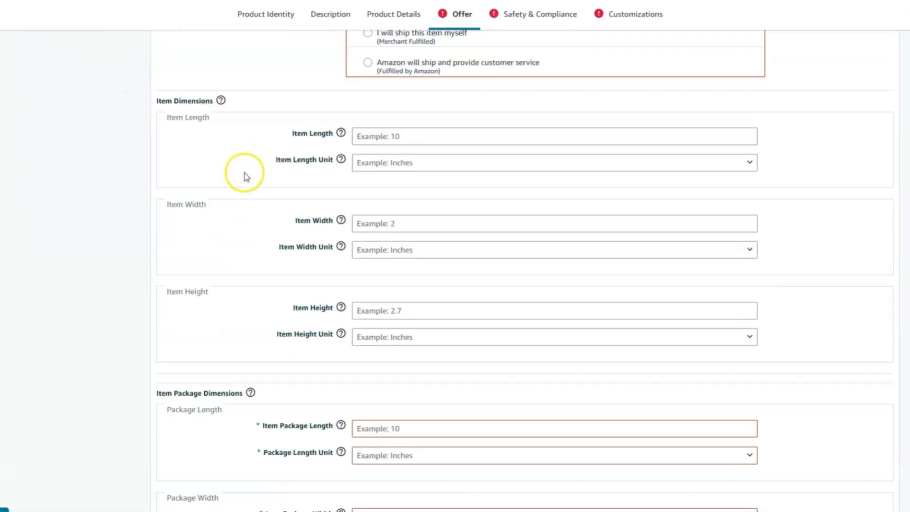
pyautogui.scroll(9, 262, 183)
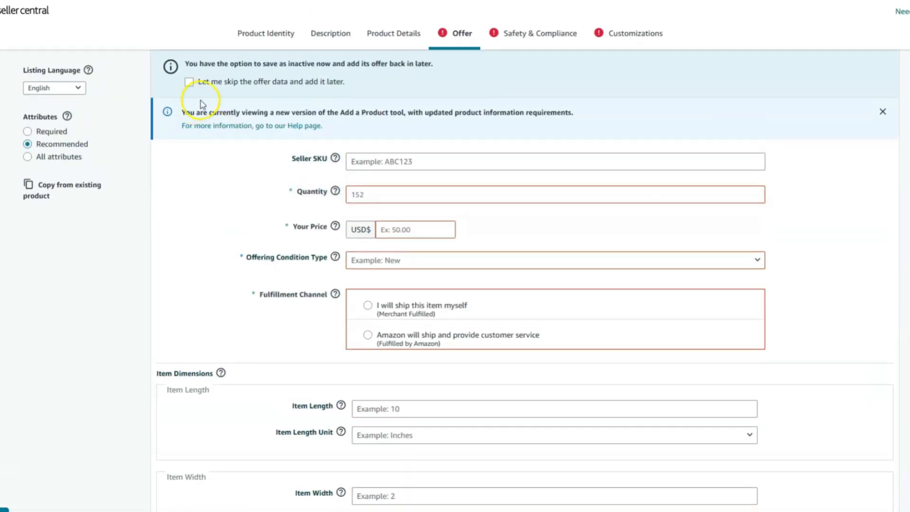
# - Opt to add the offer data later, with Seller SKU CASTOR1, fulfillment by Amazon and a price of 26 USD
pyautogui.click(190, 83)
pyautogui.click(190, 84)
pyautogui.click(189, 85)
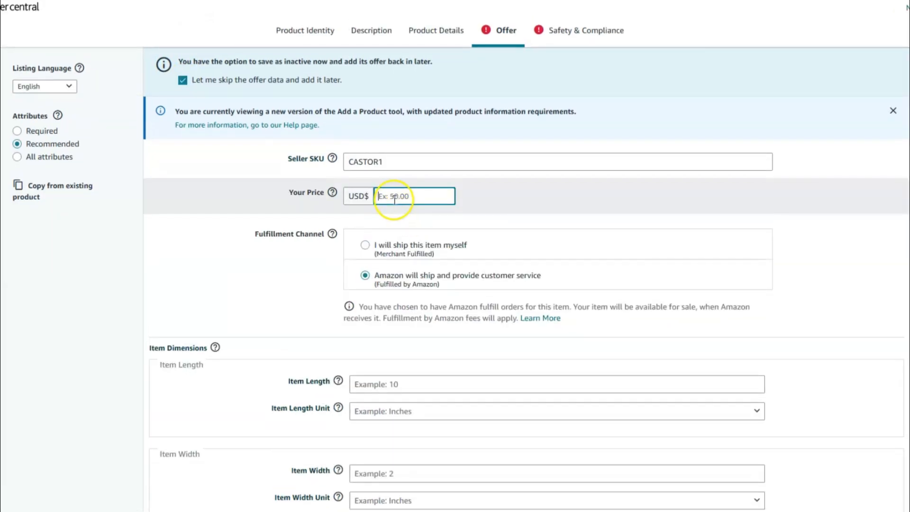
pyautogui.write('26')
# - Examine the Offer section's fulfillment, Item Dimensions and Item Package Dimensions fields to see which are required
pyautogui.scroll(-1, 373, 251)
pyautogui.scroll(-2, 374, 260)
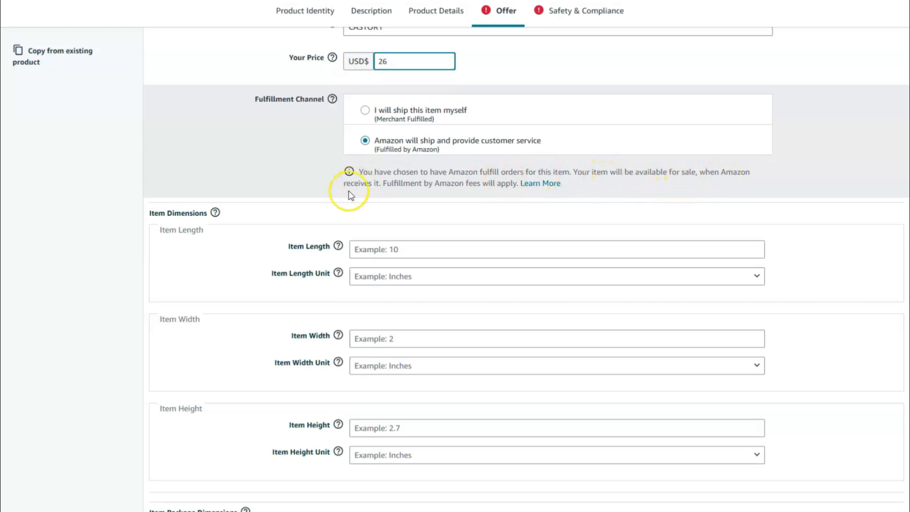
pyautogui.scroll(-2, 423, 199)
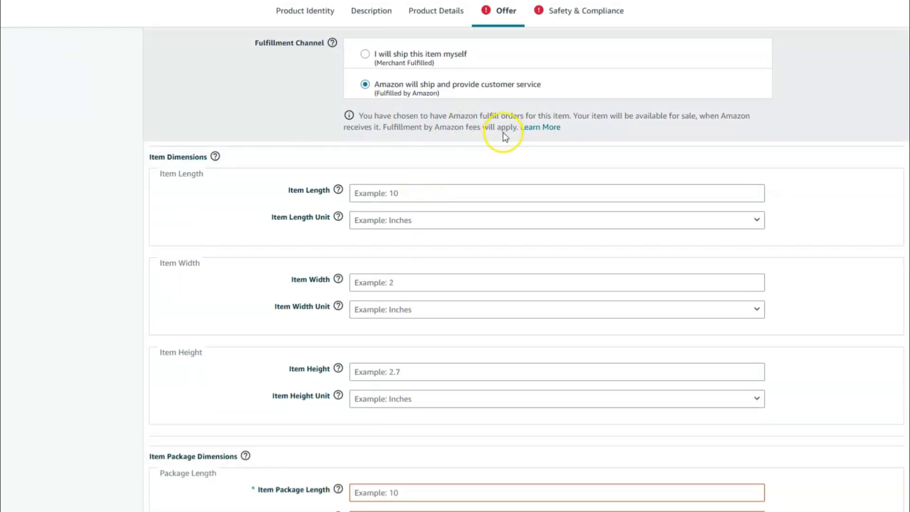
pyautogui.scroll(-1, 530, 161)
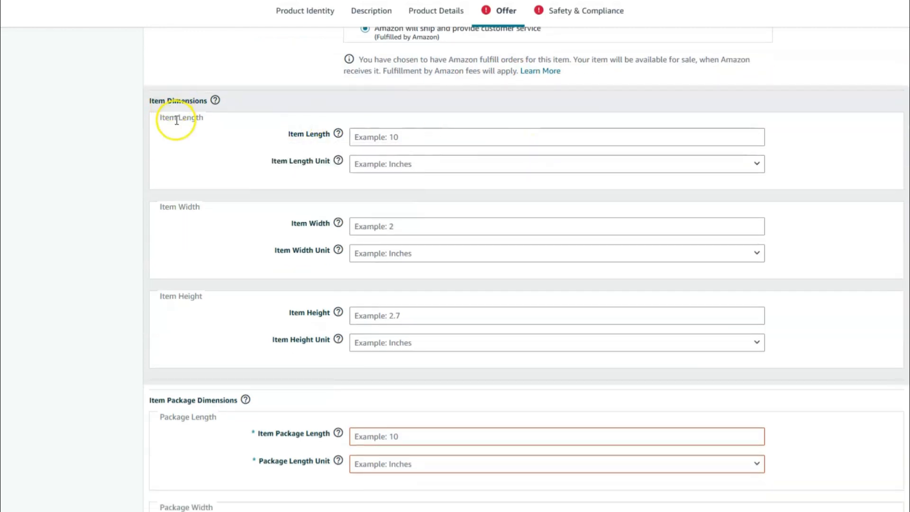
pyautogui.scroll(-1, 308, 118)
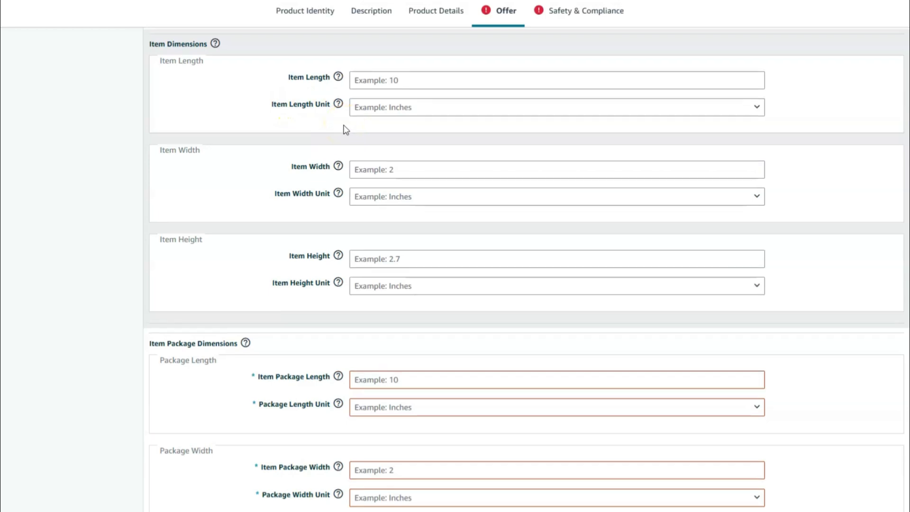
pyautogui.scroll(-1, 346, 129)
pyautogui.scroll(3, 346, 129)
pyautogui.scroll(5, 305, 143)
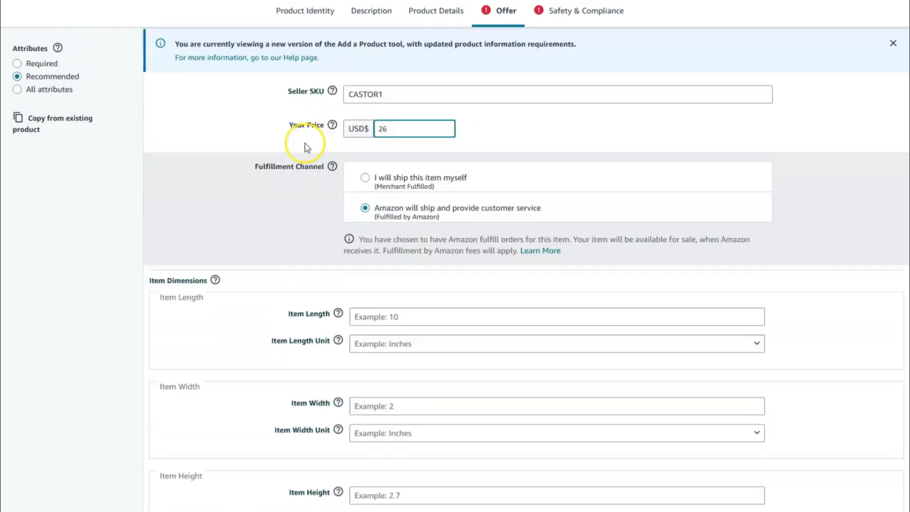
pyautogui.scroll(-5, 307, 148)
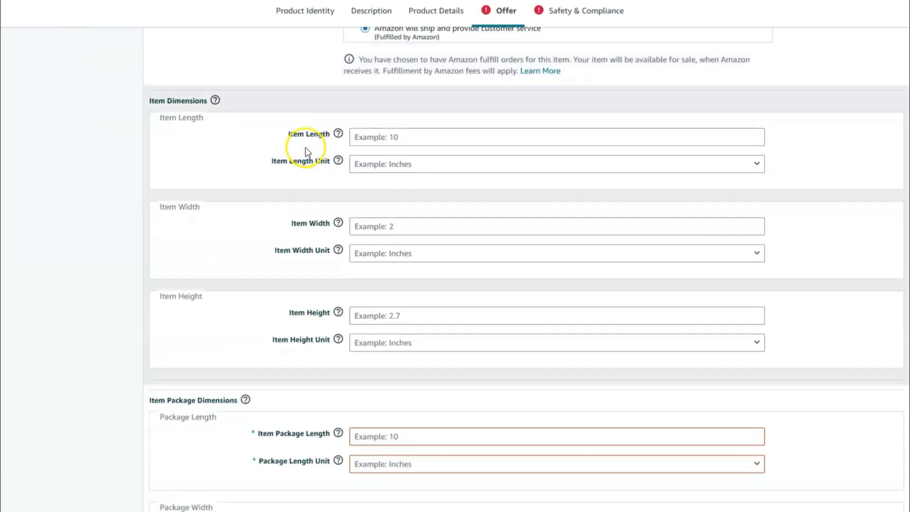
pyautogui.scroll(-1, 288, 171)
pyautogui.scroll(-1, 290, 171)
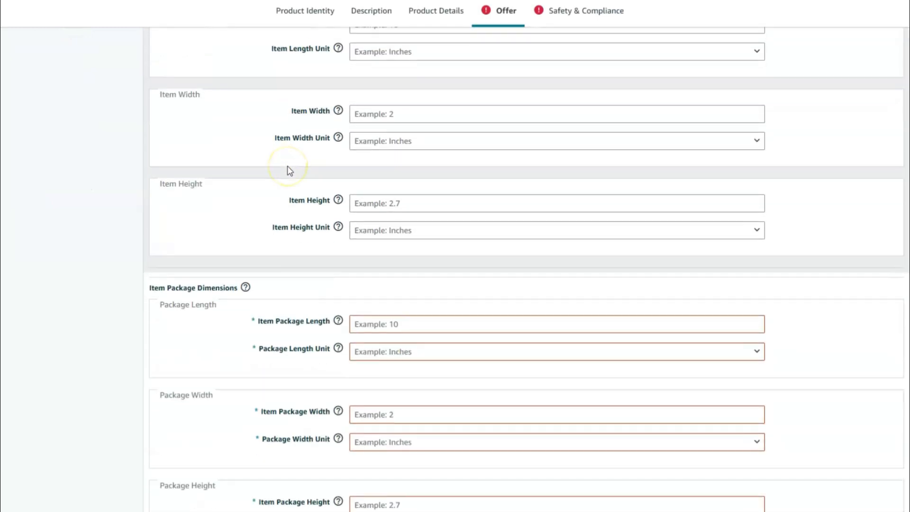
pyautogui.scroll(-1, 290, 171)
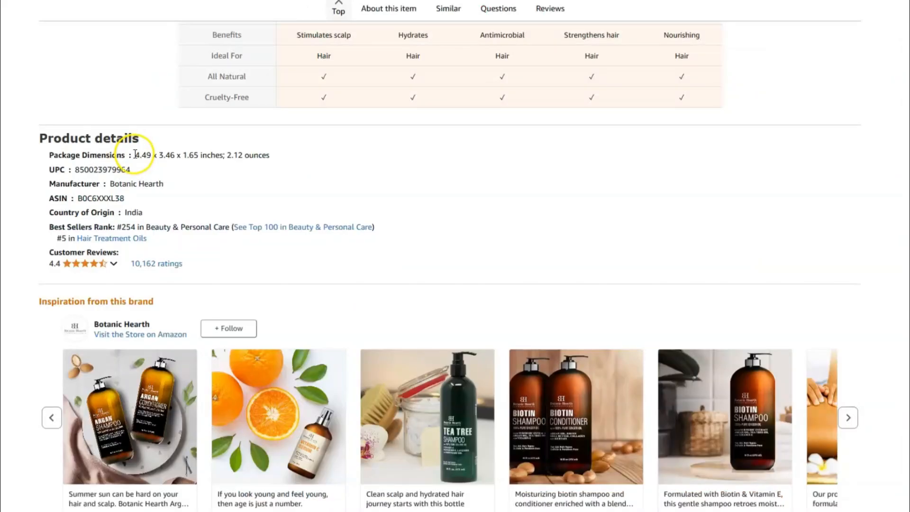
# - Check the Package Dimensions line in the Botanic Hearth product's details on Amazon and return to the listing form
pyautogui.click(137, 154)
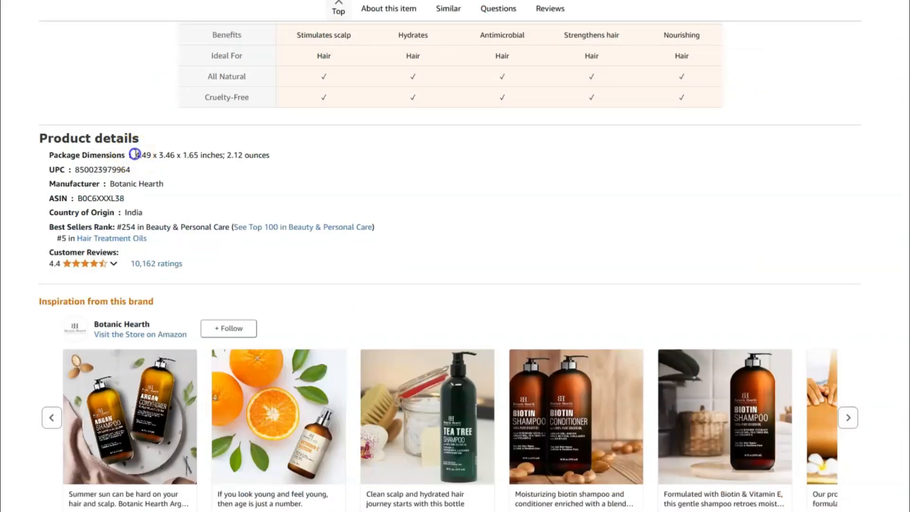
pyautogui.moveTo(137, 154); pyautogui.dragTo(259, 159)
pyautogui.click(266, 158)
pyautogui.tripleClick(231, 154)
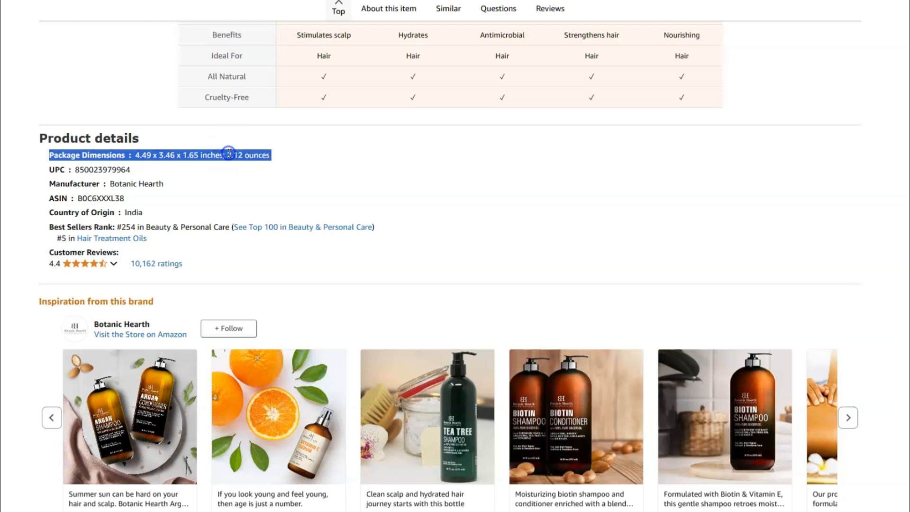
pyautogui.click(159, 165)
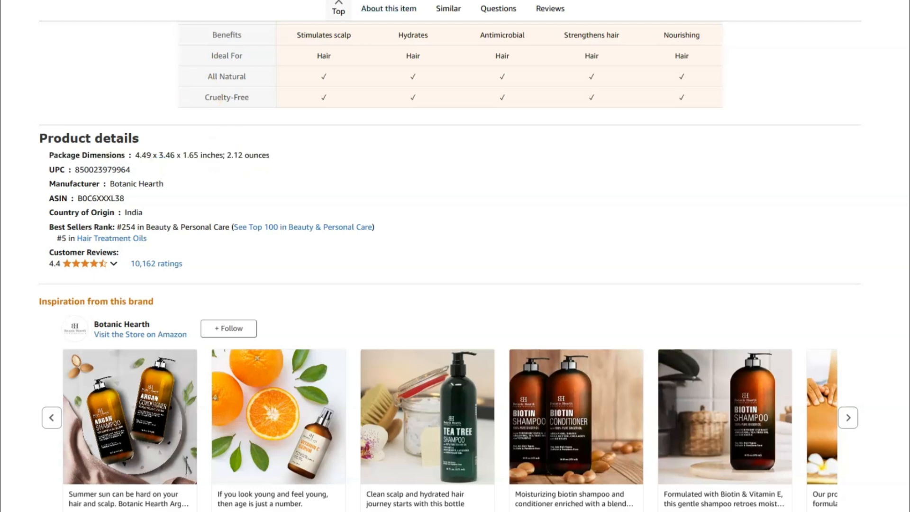
pyautogui.hotkey('ctrl', 'Tab')
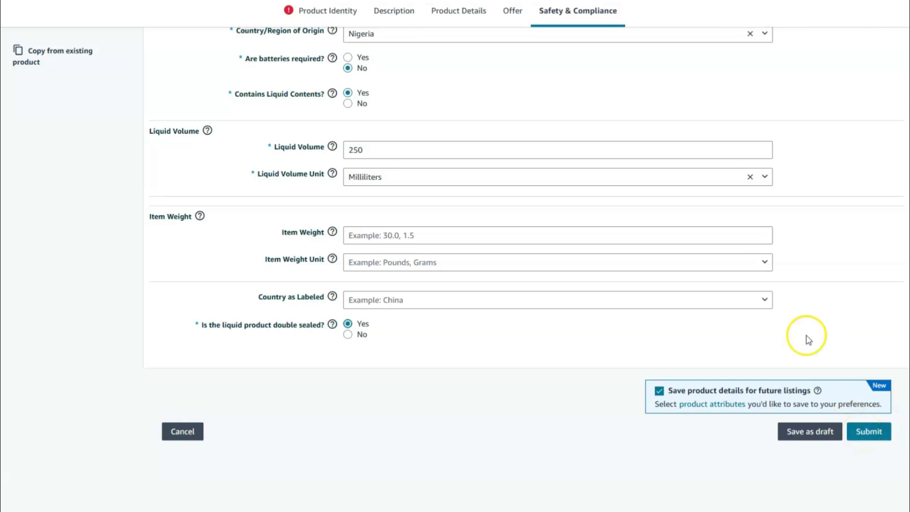
# - Look over the Safety & Compliance entries and switch to the flagged Product Identity section
pyautogui.scroll(2, 790, 198)
pyautogui.scroll(1, 786, 198)
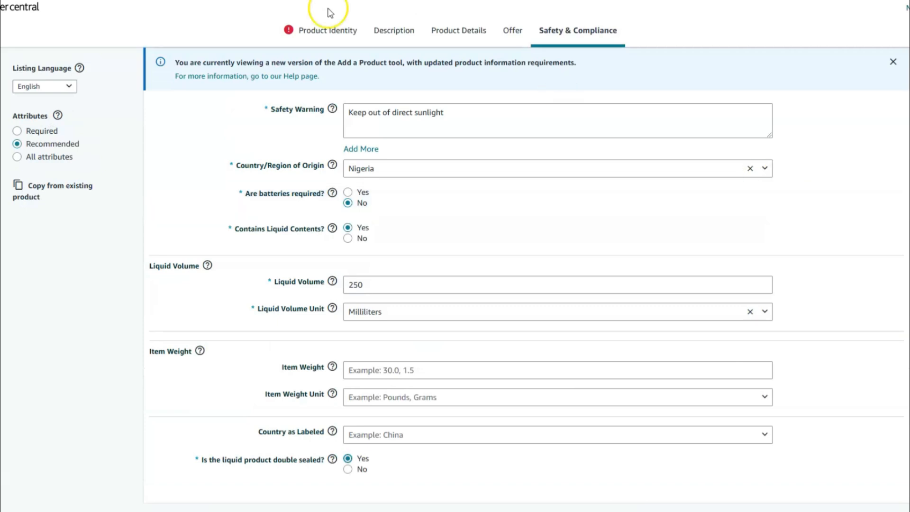
pyautogui.scroll(-3, 863, 436)
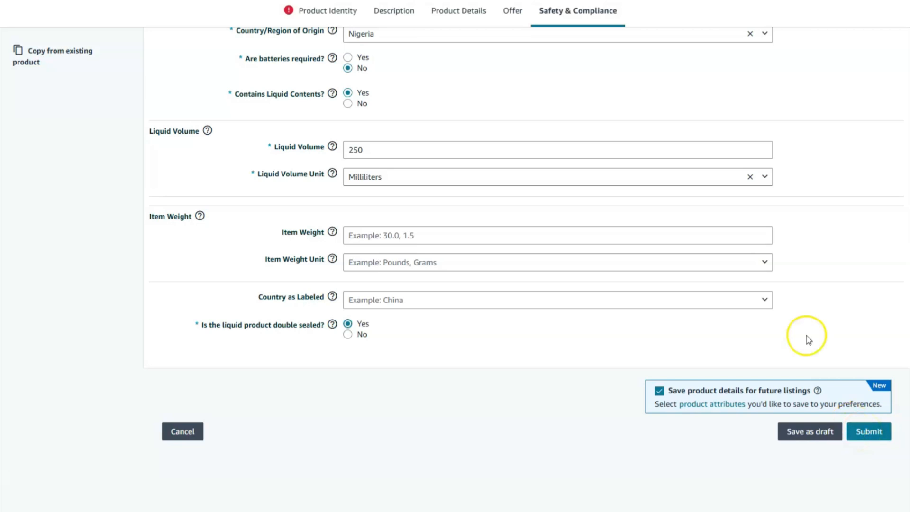
pyautogui.scroll(1, 789, 195)
pyautogui.scroll(2, 786, 192)
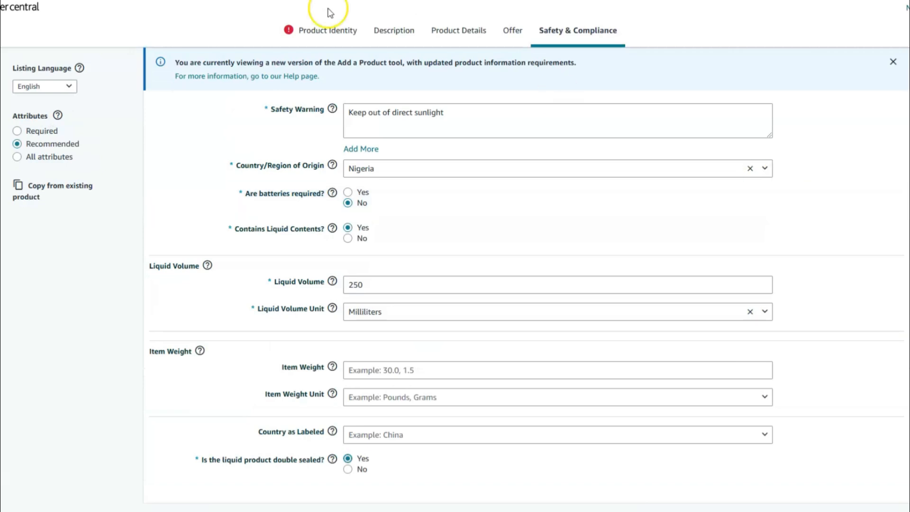
pyautogui.click(345, 29)
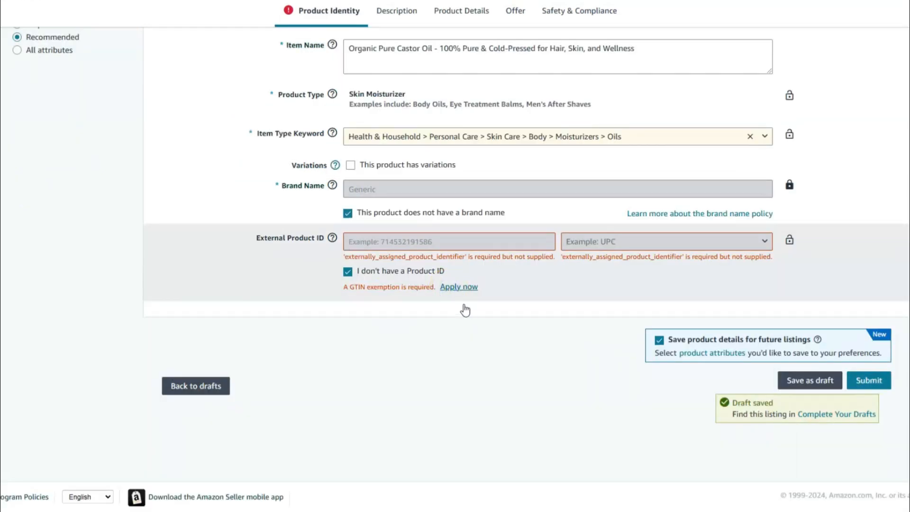
# - Access the GTIN exemption application link for the listing's missing External Product ID
pyautogui.click(453, 293)
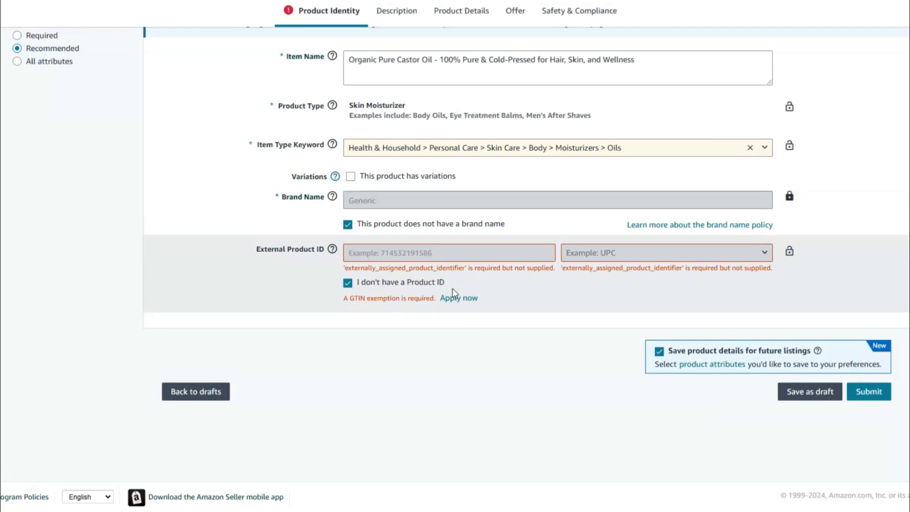
pyautogui.click(453, 246)
pyautogui.click(467, 297)
pyautogui.rightClick(465, 295)
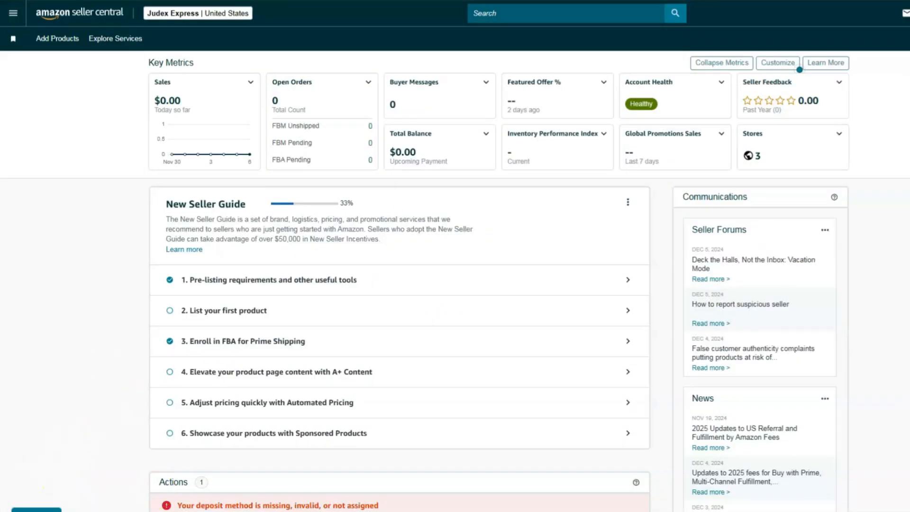
# - Go to Complete Your Drafts in the Seller Central catalog and open the castor oil draft
pyautogui.click(13, 13)
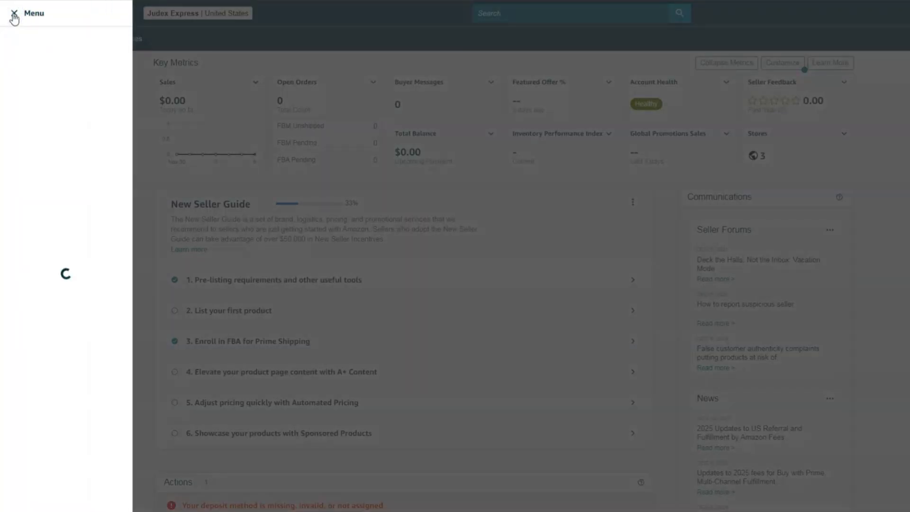
pyautogui.moveTo(19, 45)
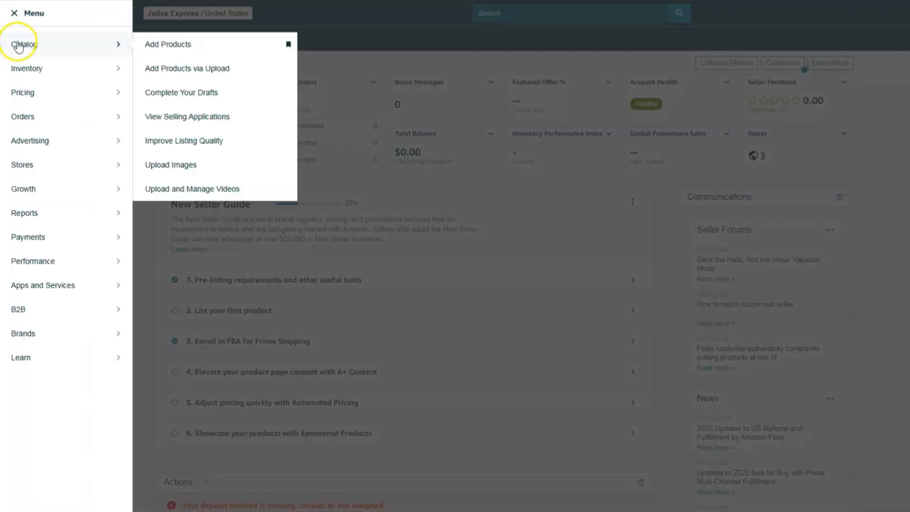
pyautogui.click(176, 93)
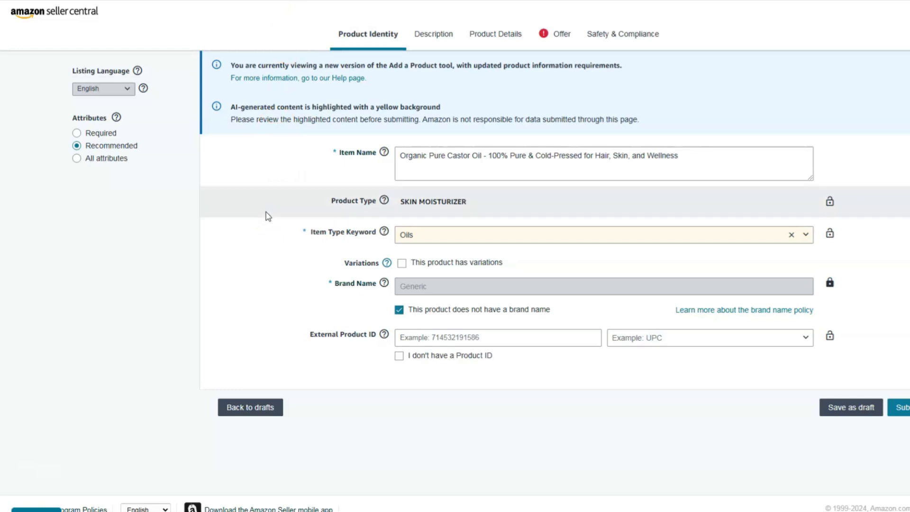
# - Check the draft's Offer details and submit the castor oil listing with the option for having no Product ID selected
pyautogui.click(558, 35)
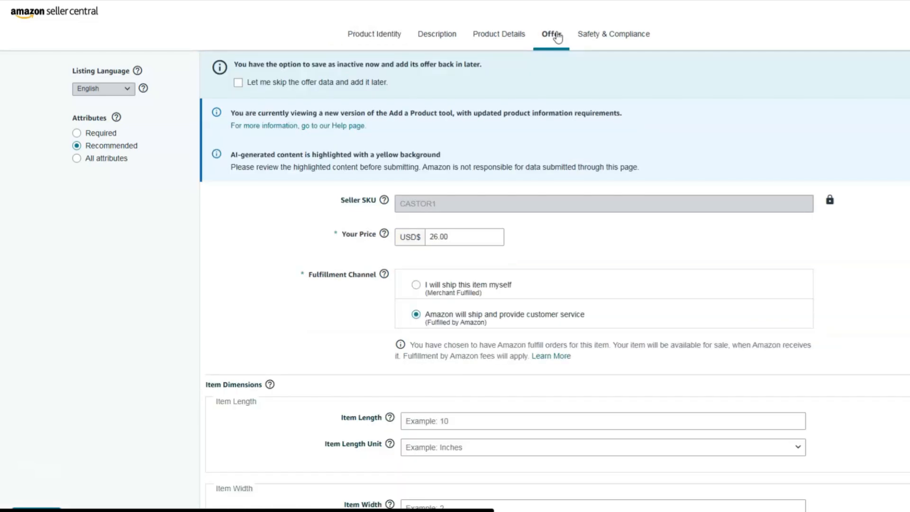
pyautogui.scroll(-7, 699, 197)
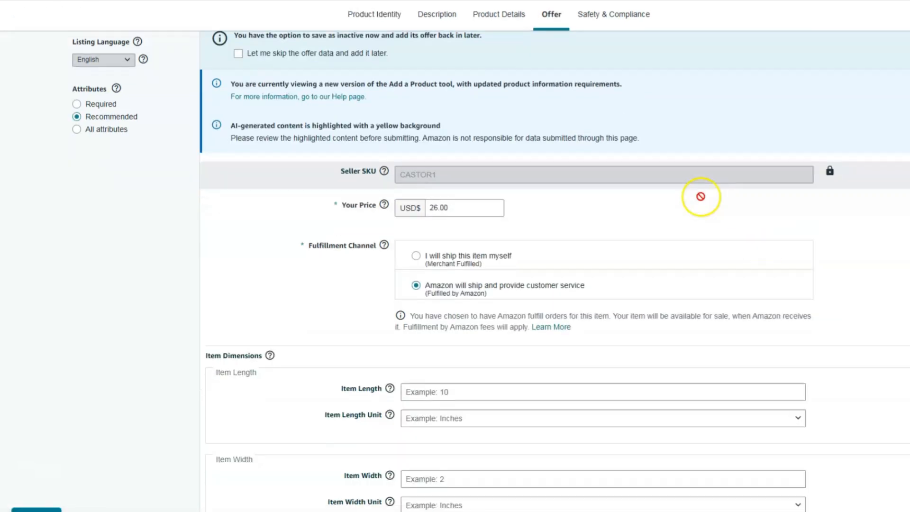
pyautogui.scroll(-10, 703, 197)
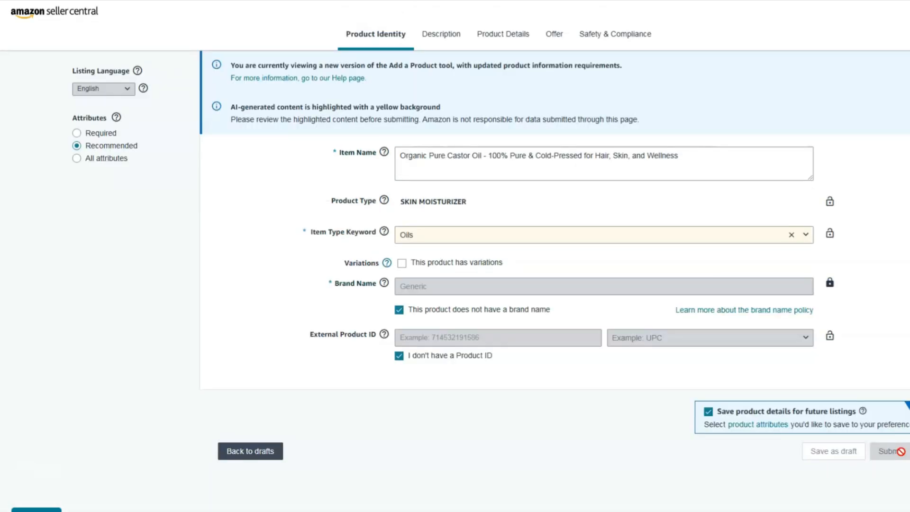
pyautogui.click(891, 452)
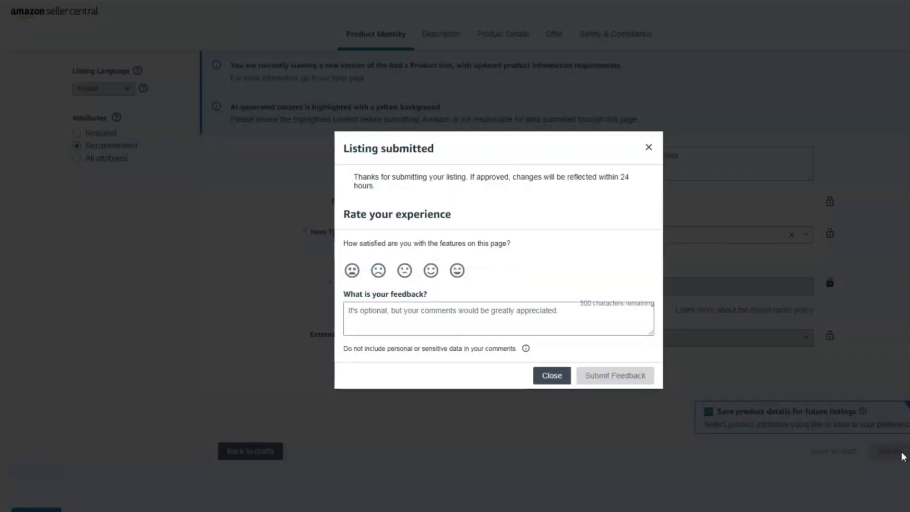